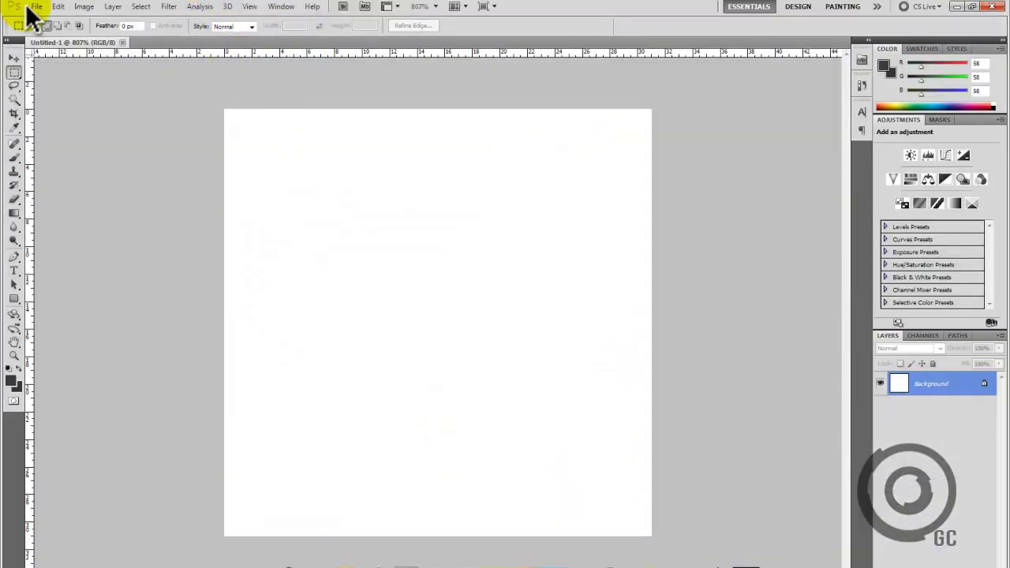
- Create a new 88 × 88 pixel blank document and zoom in on it
click(35, 7)
click(40, 32)
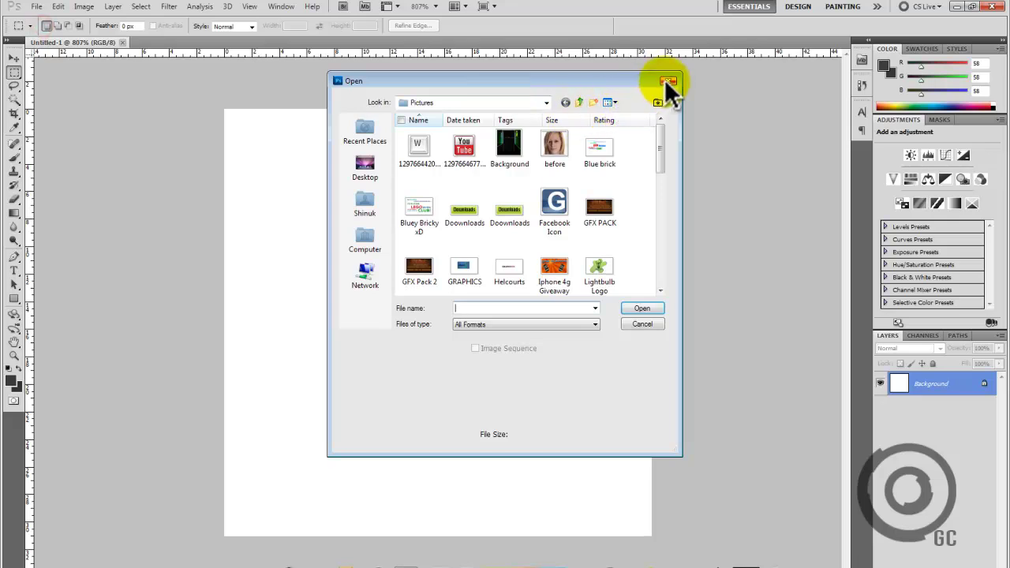
click(667, 82)
click(37, 6)
click(47, 18)
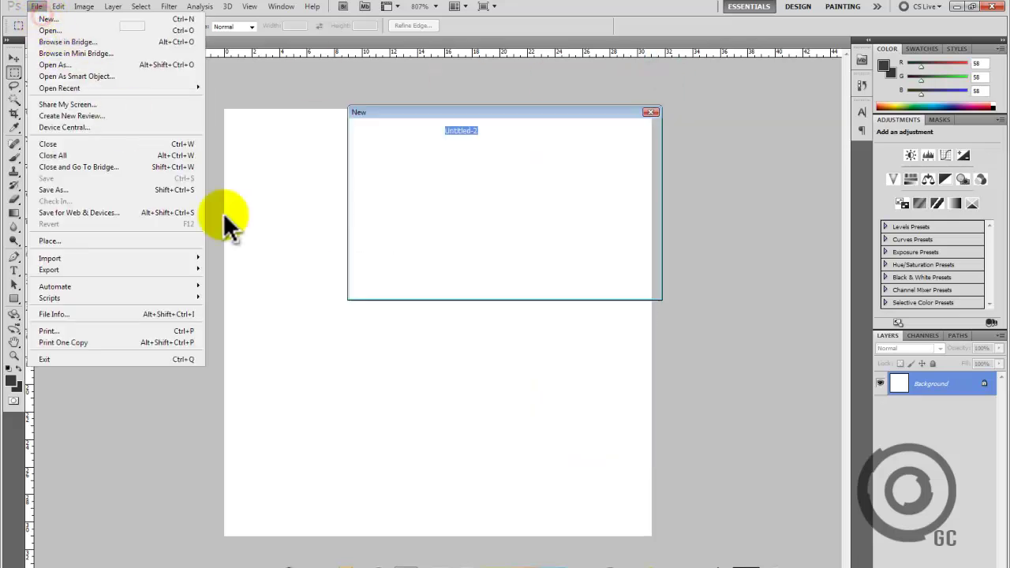
double_click(464, 182)
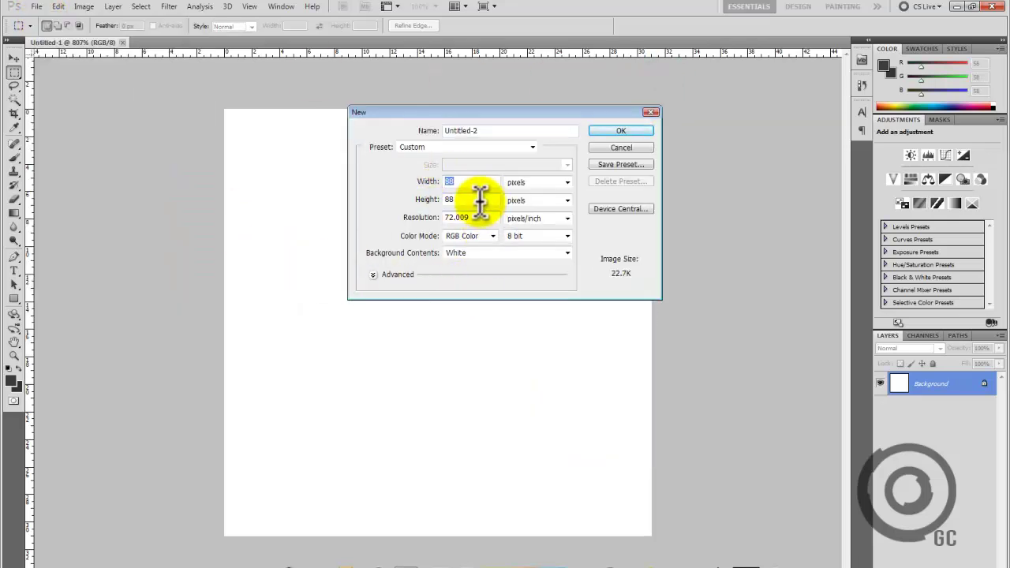
click(606, 132)
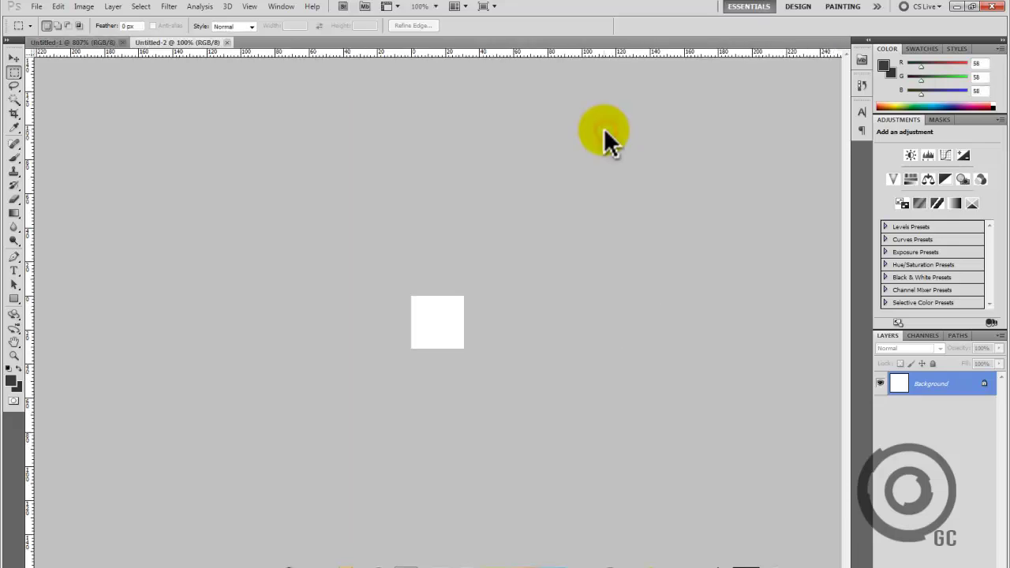
scroll(401, 295, up, 2)
scroll(401, 295, up, 2)
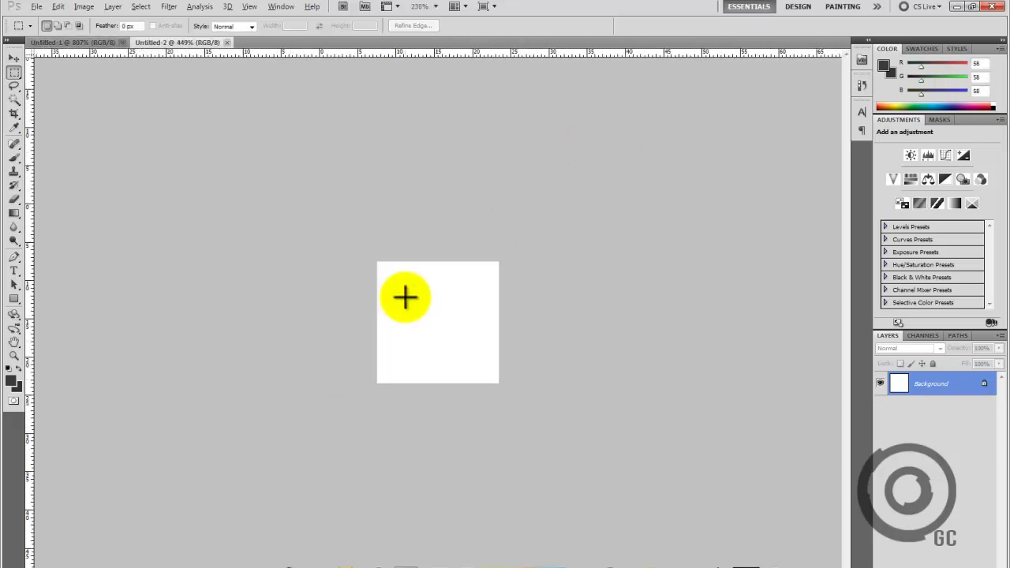
scroll(401, 295, up, 4)
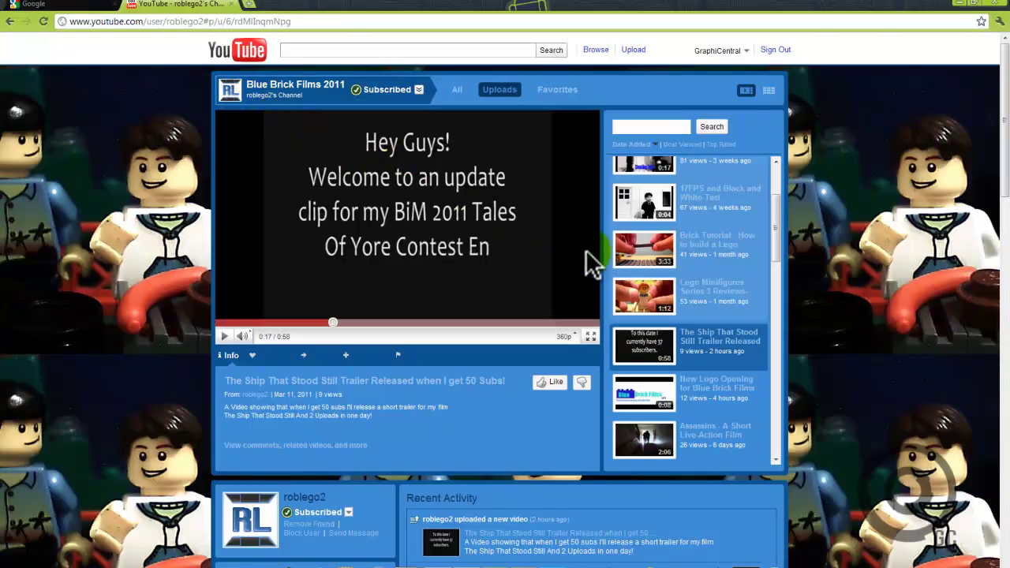
- Go to My Channel from the account menu and scroll down to the profile and comments
click(720, 51)
click(677, 68)
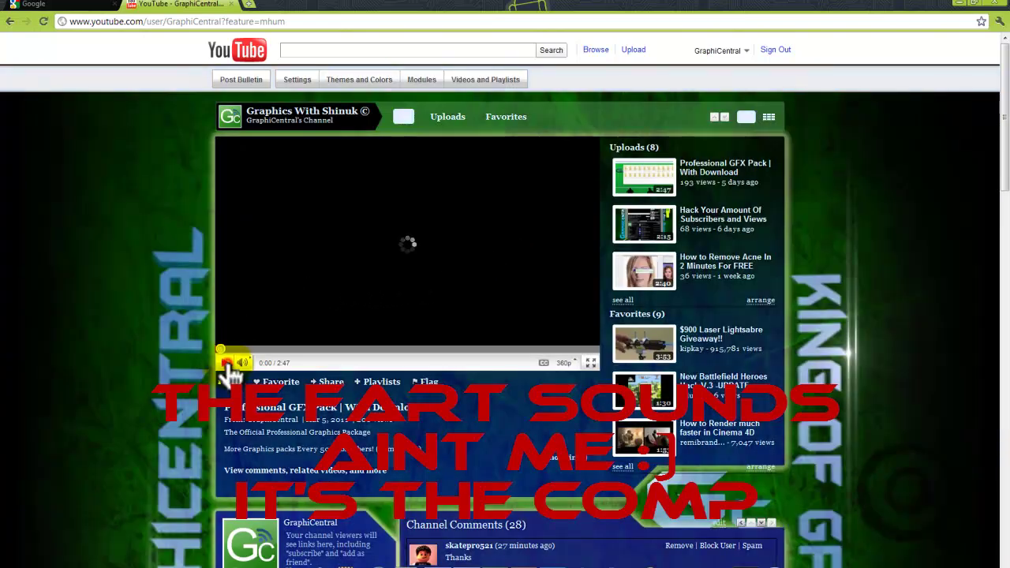
scroll(377, 426, down, 3)
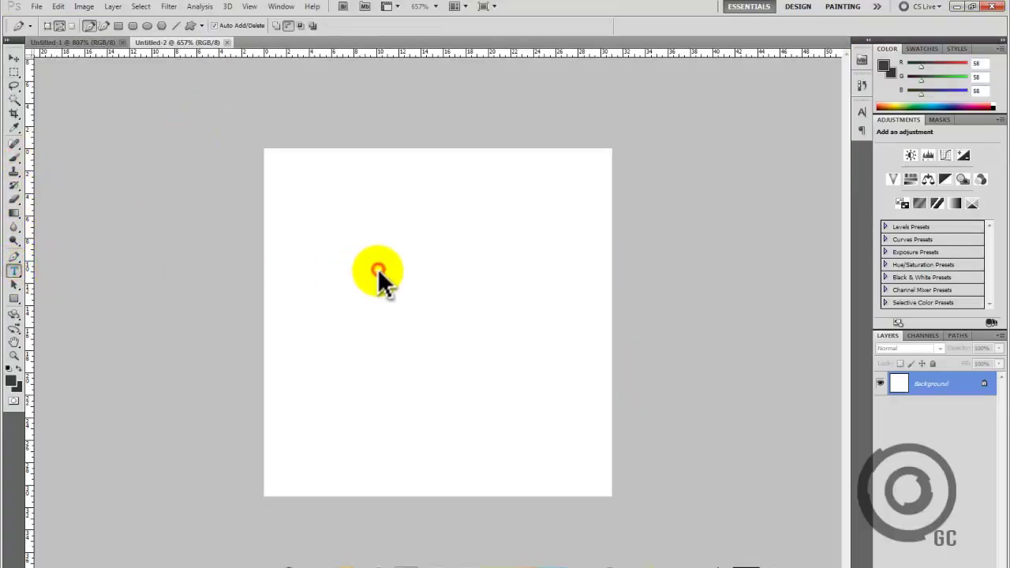
- Type a dark grey letter G on a new text layer
click(591, 312)
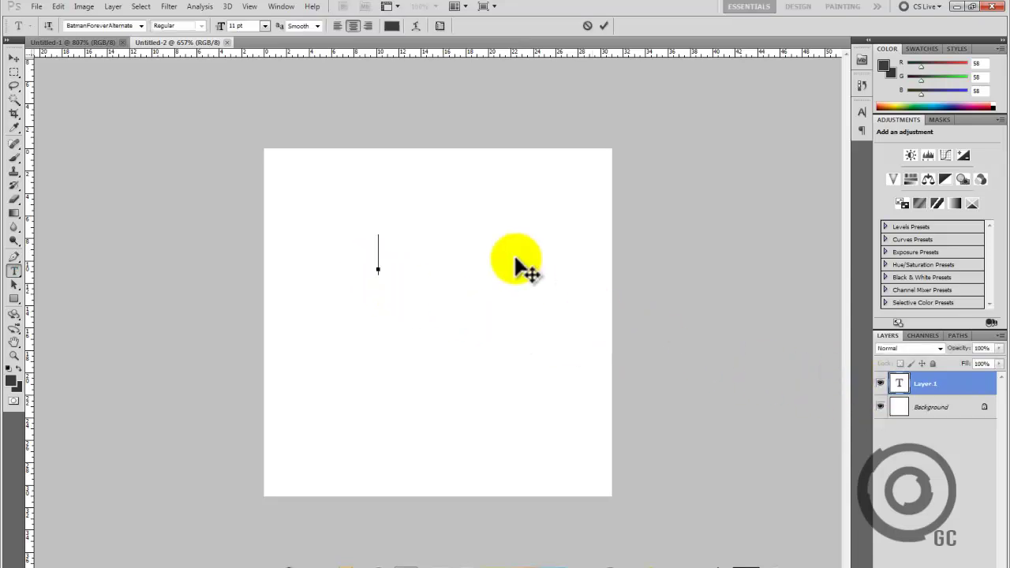
text(G)
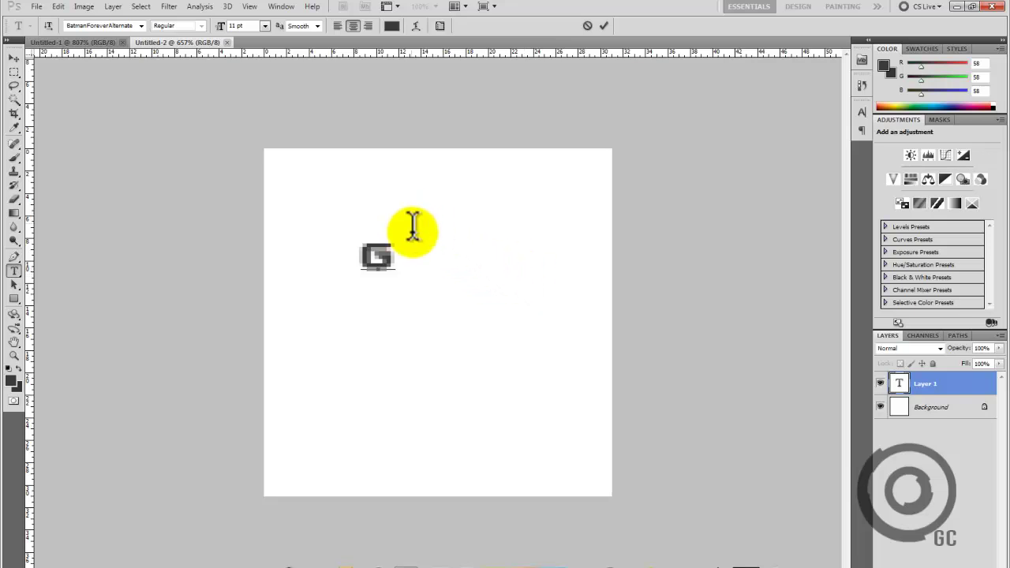
drag(412, 228, 331, 226)
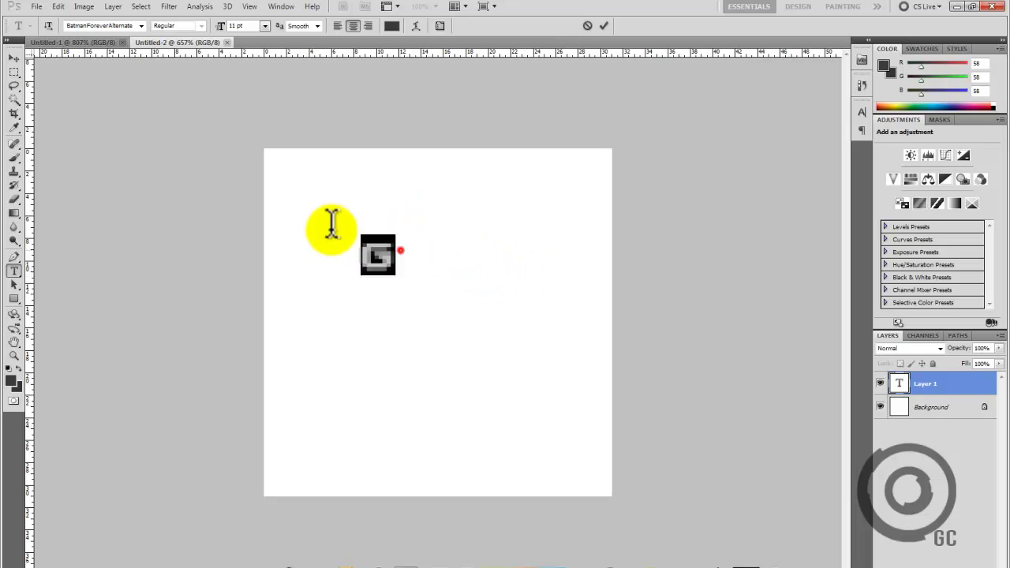
click(16, 57)
- Free-transform the G, enlarging it to fill most of the canvas
key(ctrl+t)
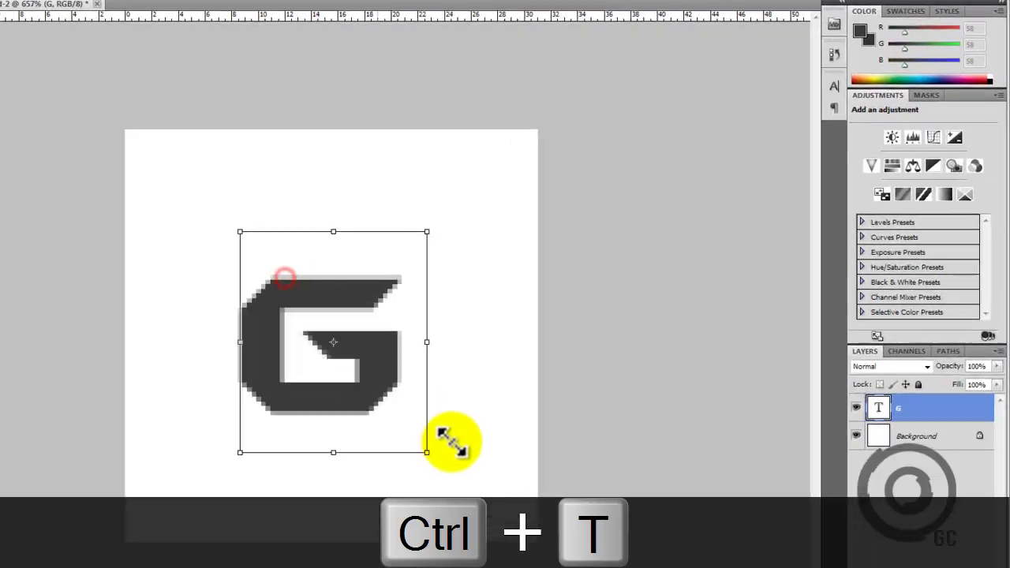
drag(396, 275, 557, 469)
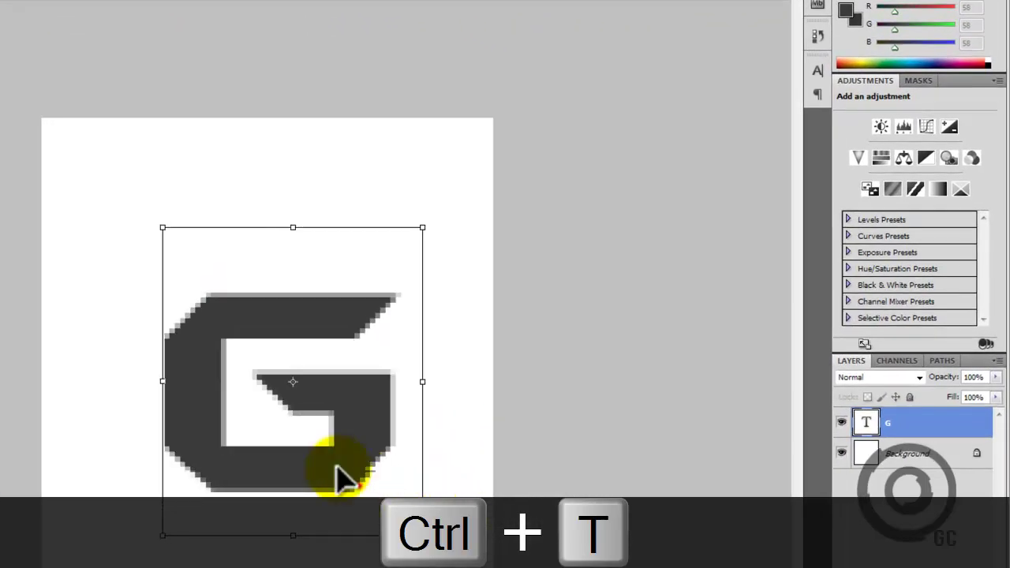
drag(336, 467, 249, 314)
drag(340, 385, 405, 468)
drag(374, 433, 313, 319)
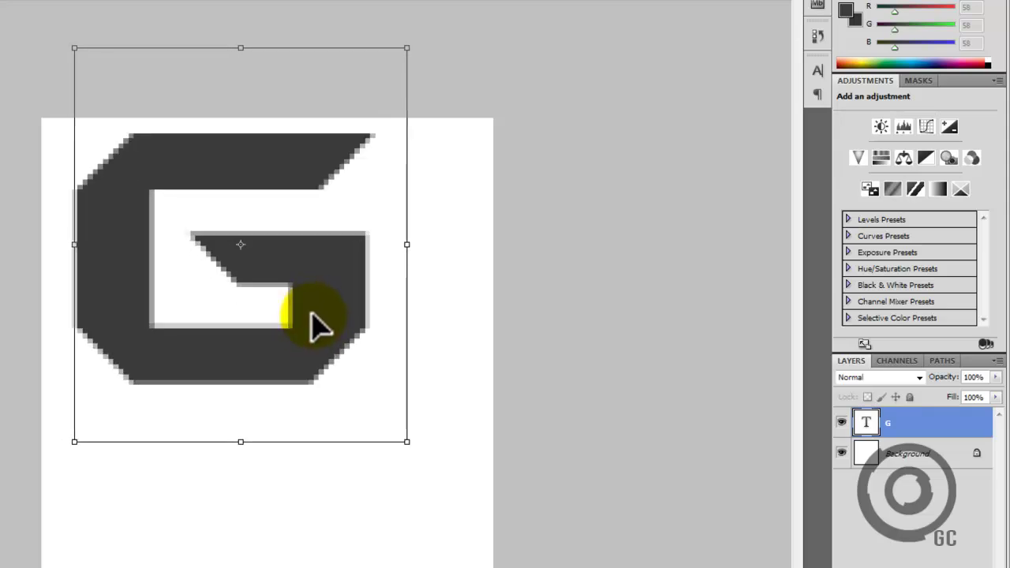
key(Return)
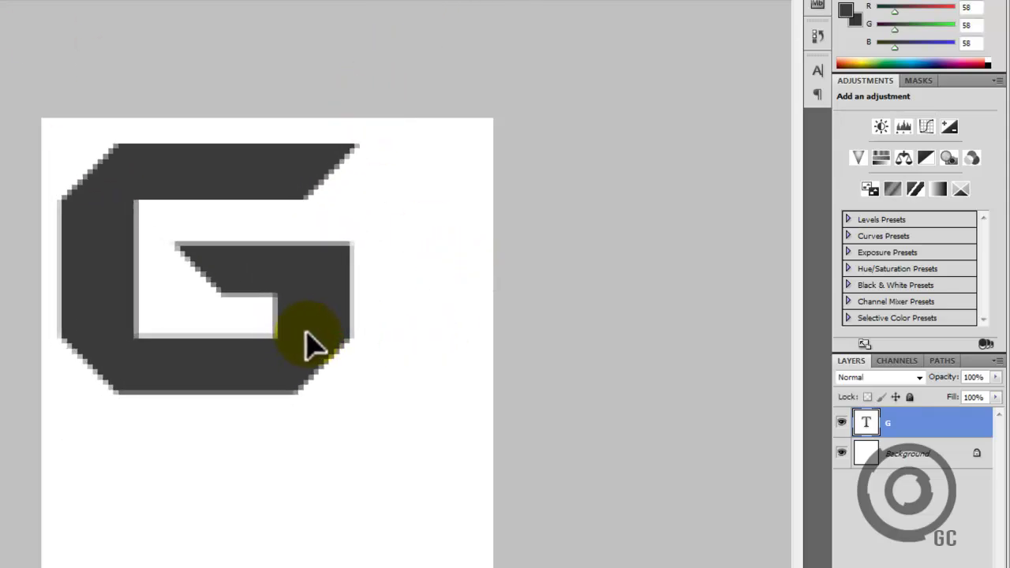
- Add a Bevel and Emboss to the G layer with 1% depth and 0 px size
right_click(918, 432)
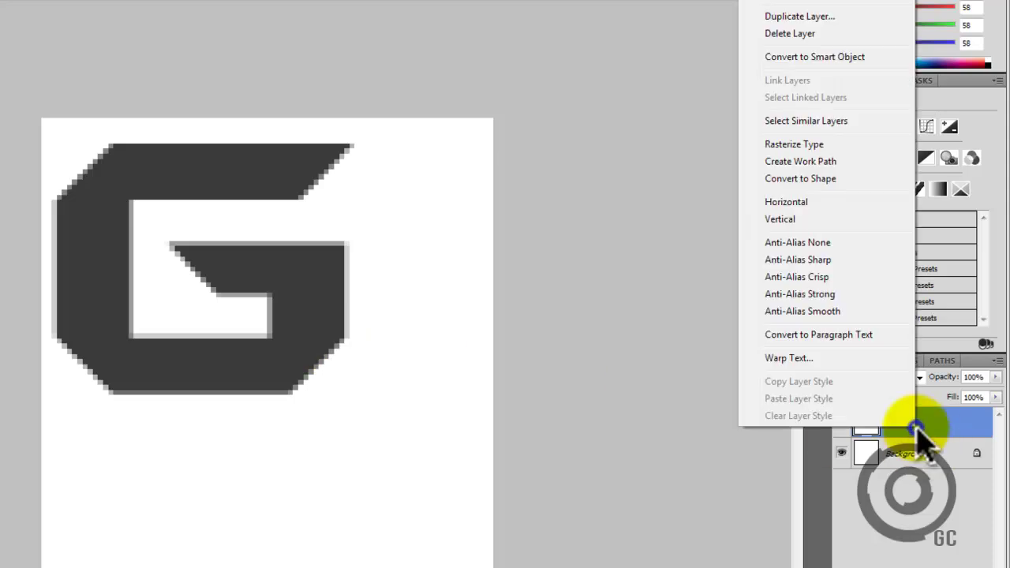
click(806, 7)
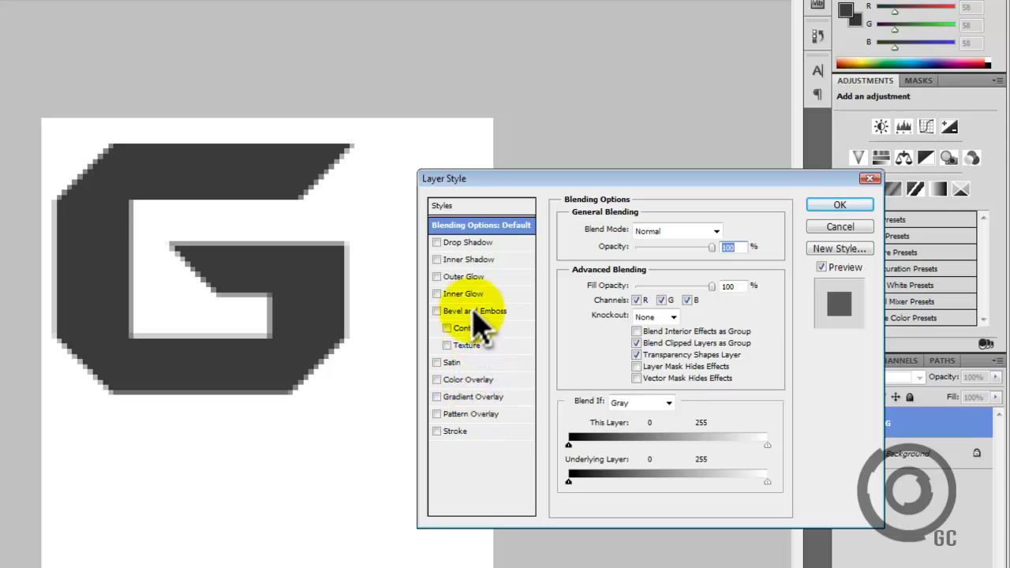
click(473, 311)
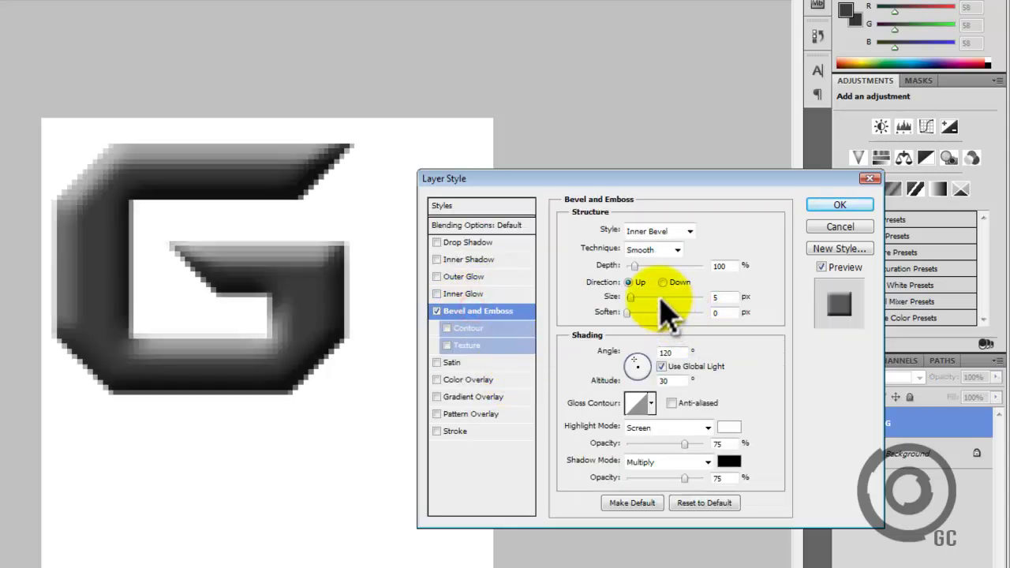
click(633, 264)
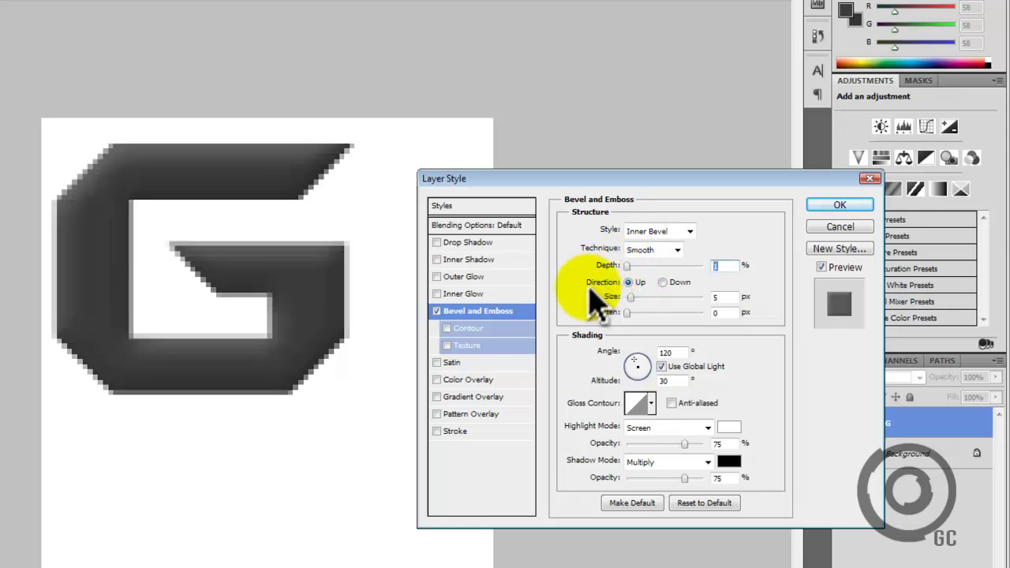
drag(632, 297, 552, 290)
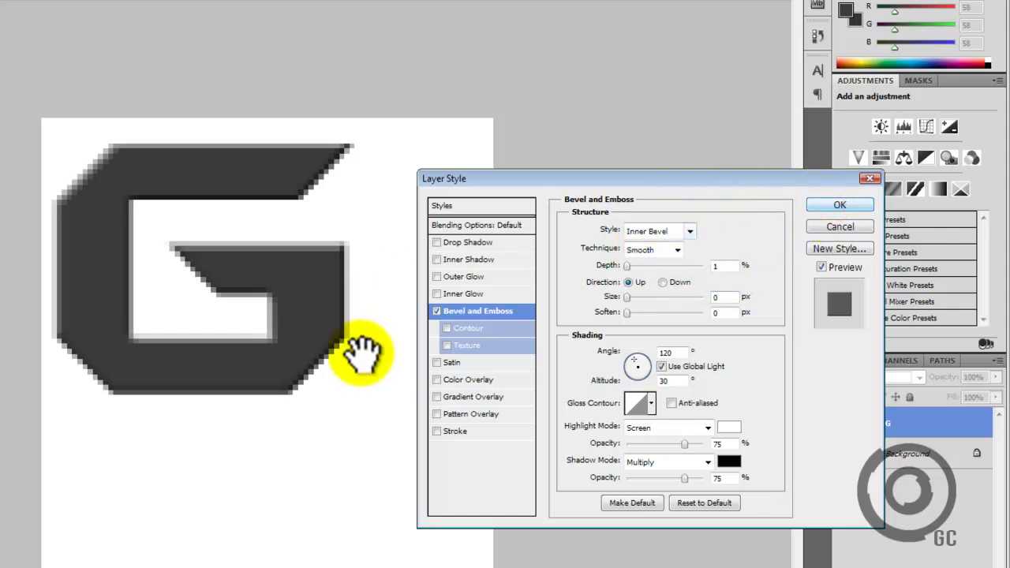
- Add a blue preset Gradient Overlay to the G with its right stop at 80%
click(454, 397)
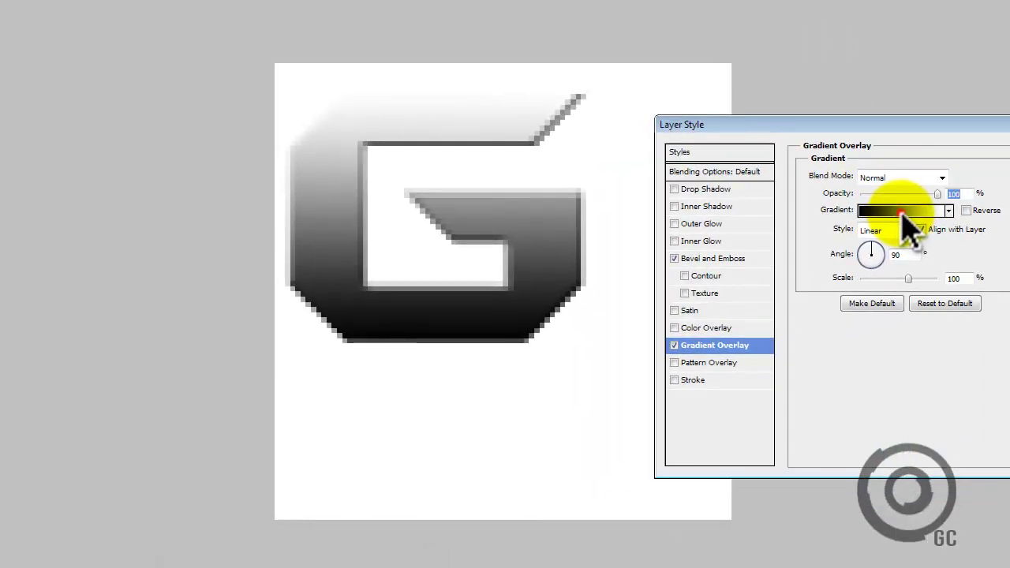
click(678, 261)
mouse_move(269, 72)
mouse_down()
mouse_move(272, 84)
mouse_move(158, 90)
mouse_up()
click(133, 57)
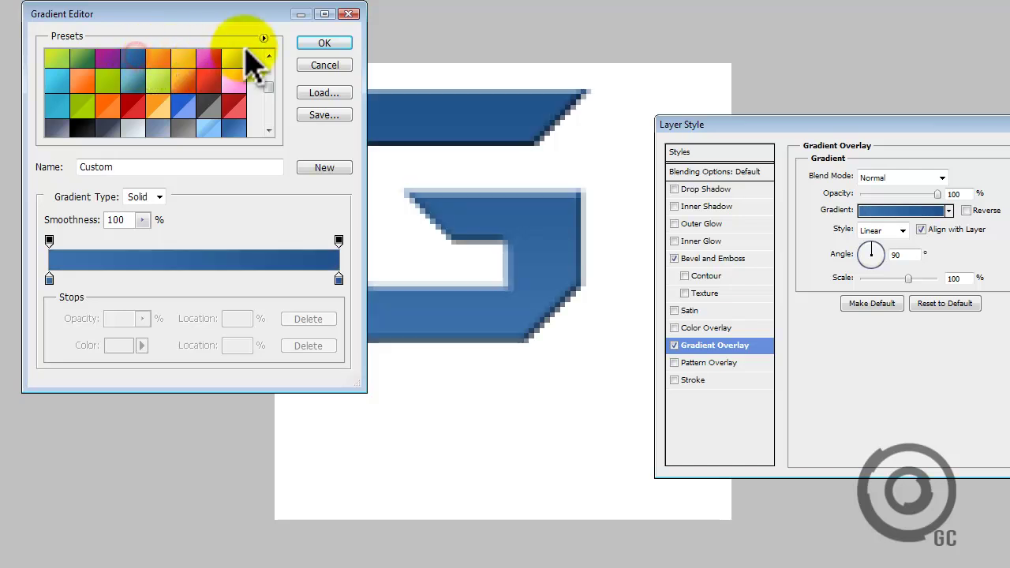
click(339, 279)
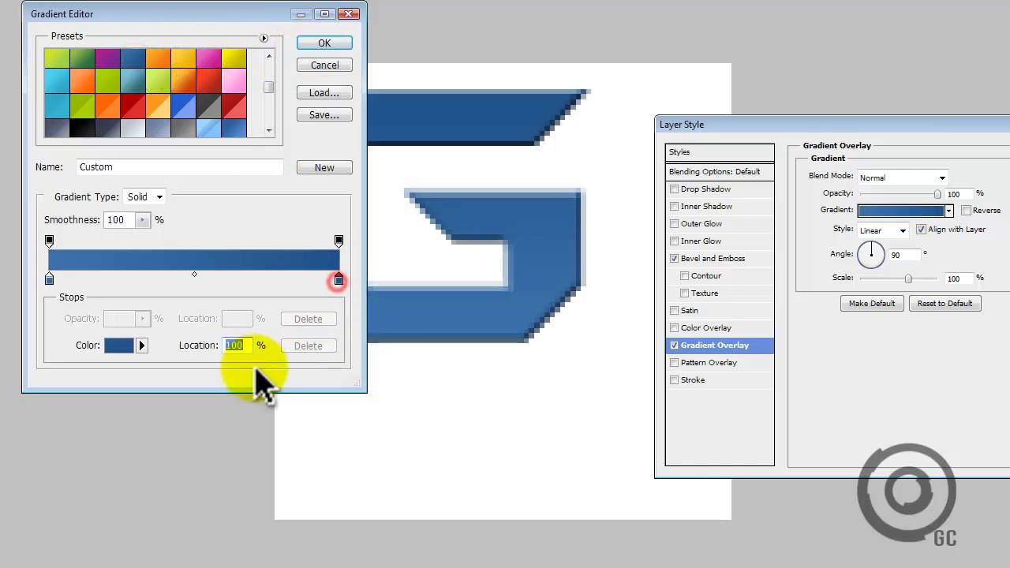
text(80)
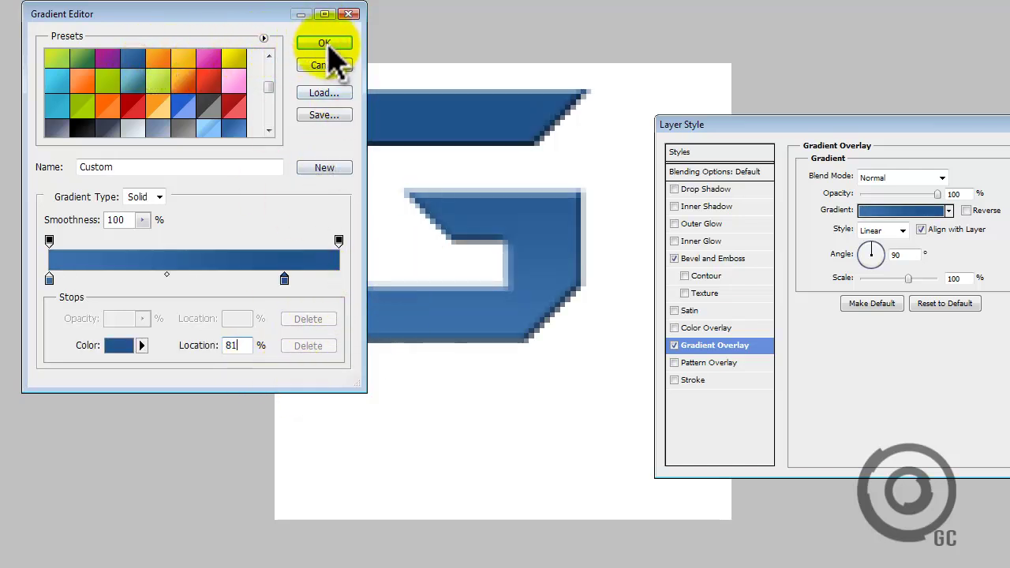
click(327, 45)
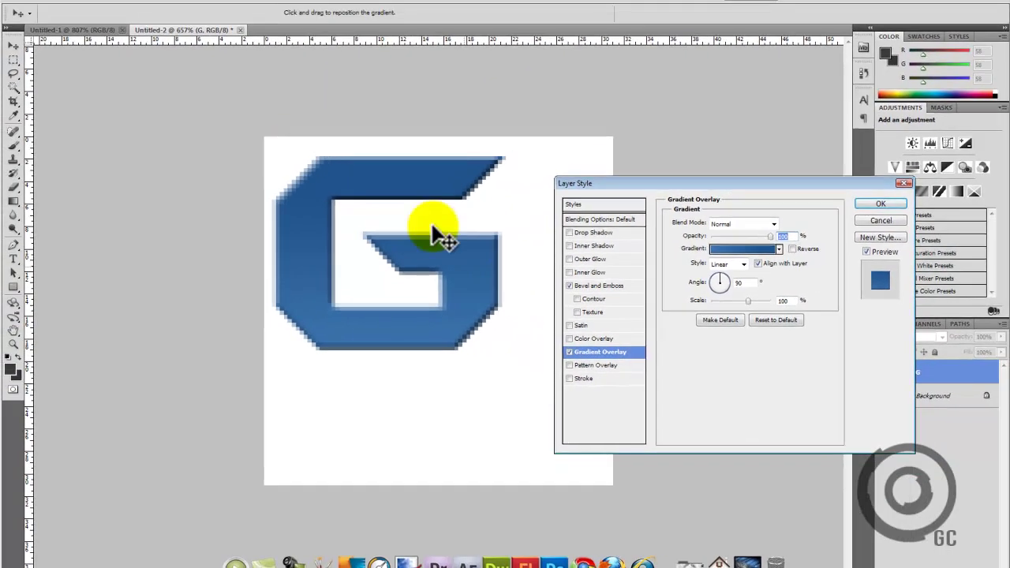
click(876, 202)
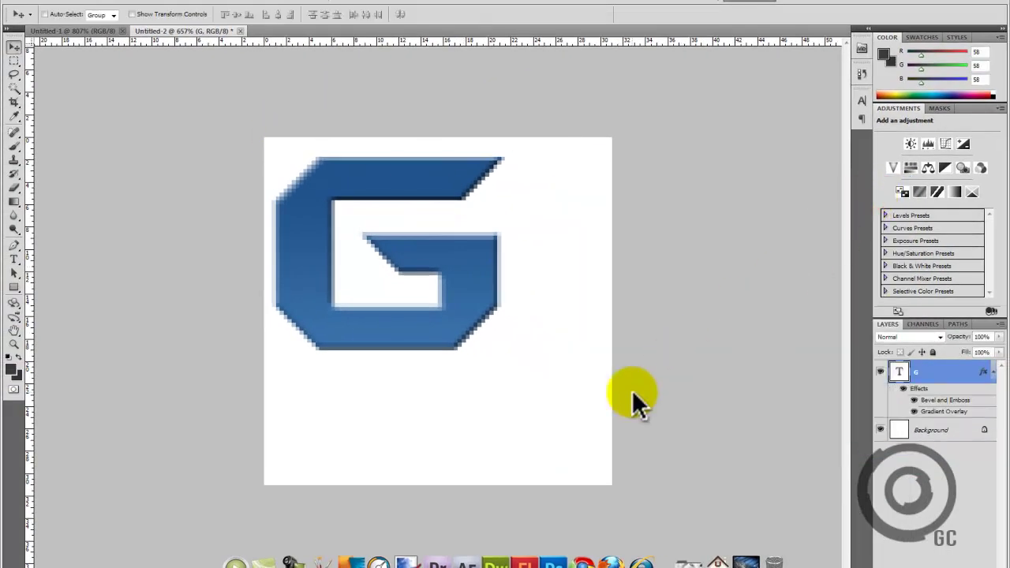
- Type a small letter c on a new text layer below the G
click(13, 259)
click(392, 408)
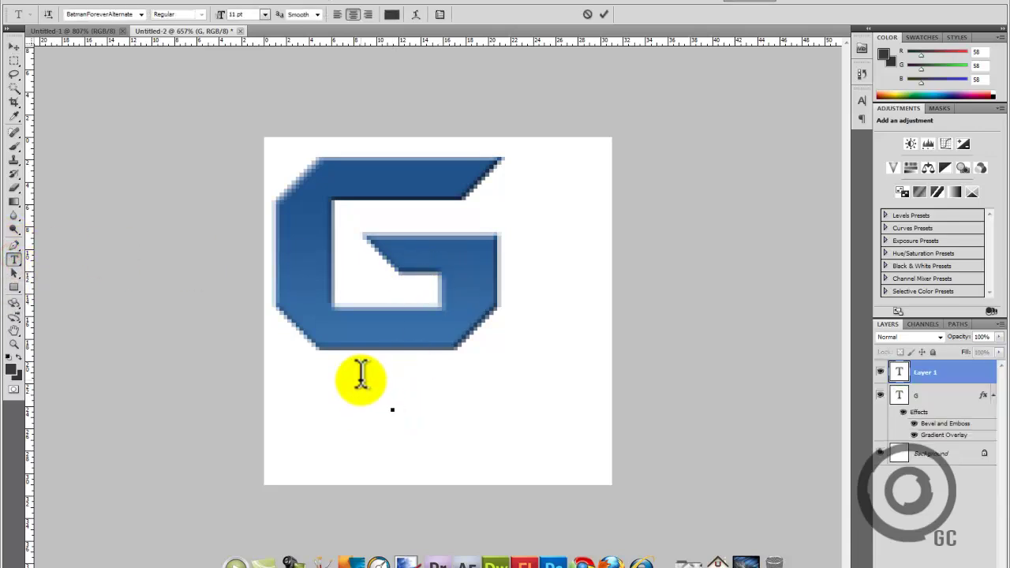
text(c)
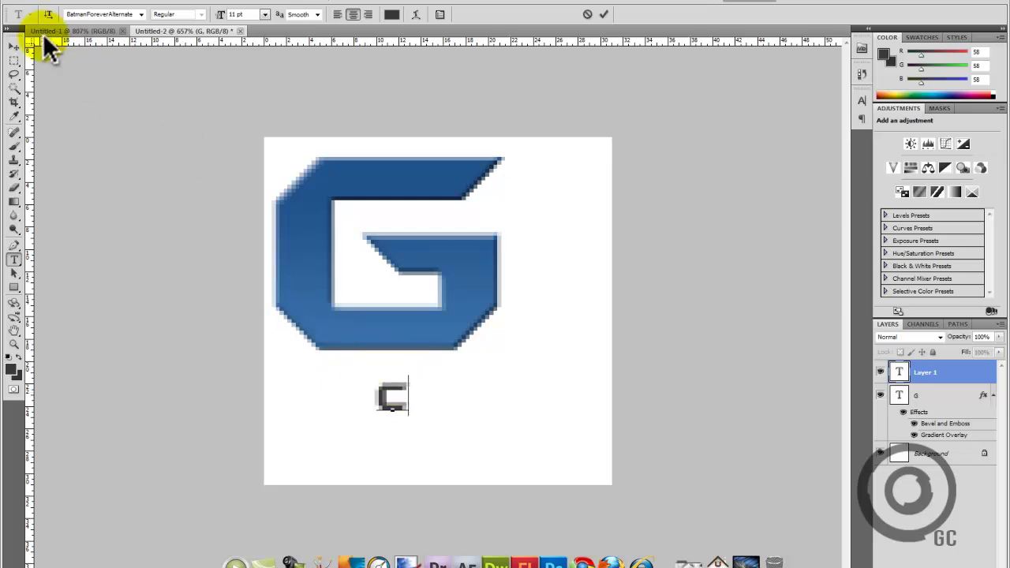
key(ctrl+t)
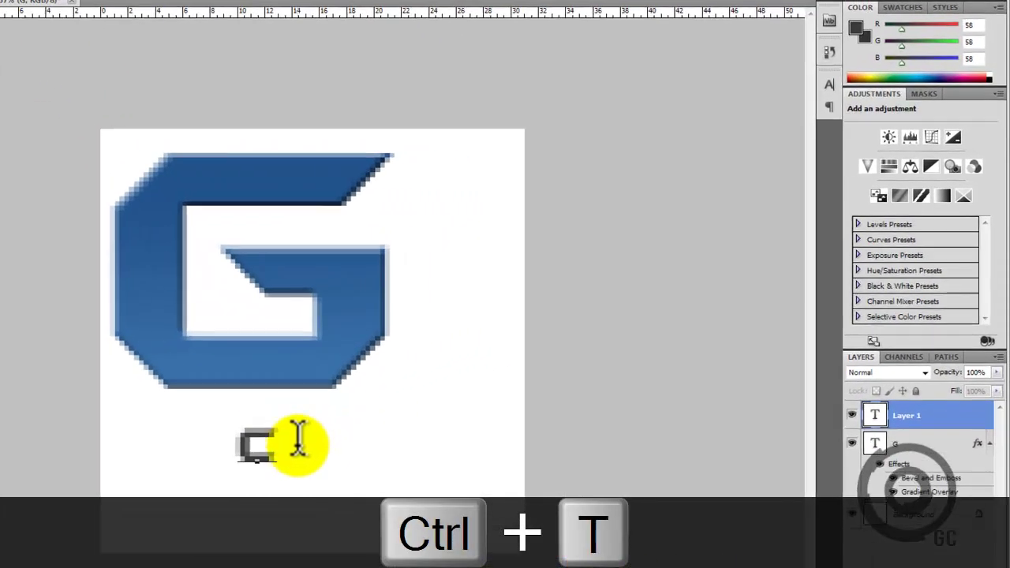
- Scale the c up to about the G's size and place it over the G's lower right
key(ctrl+t)
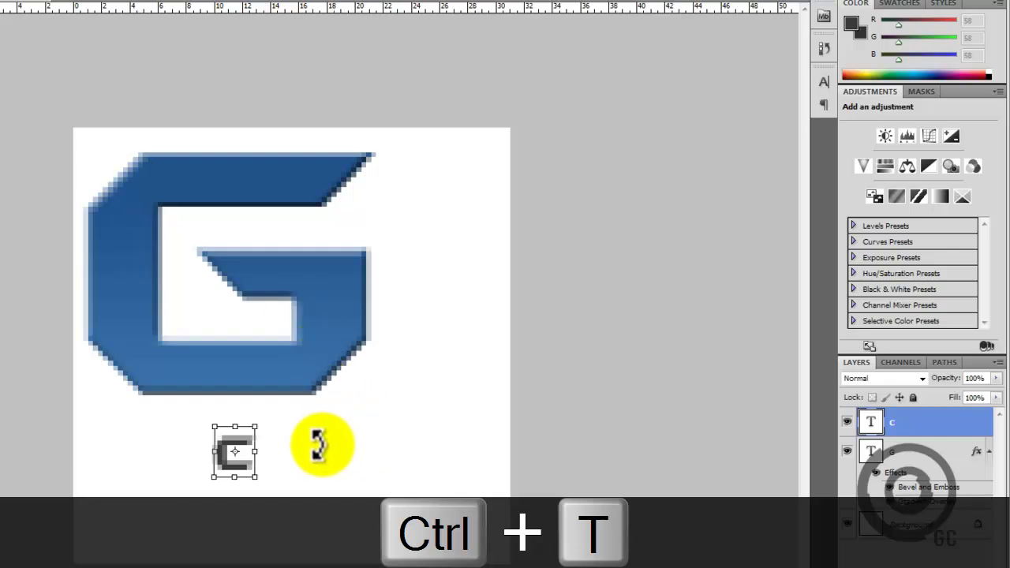
mouse_move(269, 424)
mouse_down()
mouse_move(511, 298)
mouse_move(605, 279)
mouse_up()
mouse_move(326, 397)
mouse_down()
mouse_move(335, 497)
mouse_move(347, 501)
mouse_move(336, 474)
mouse_up()
key(Return)
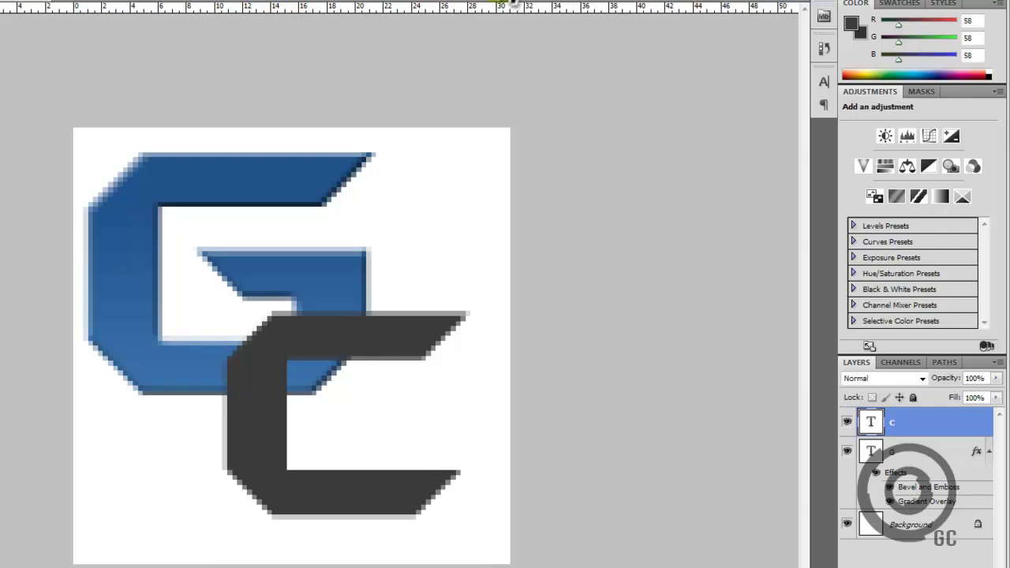
drag(360, 359, 380, 359)
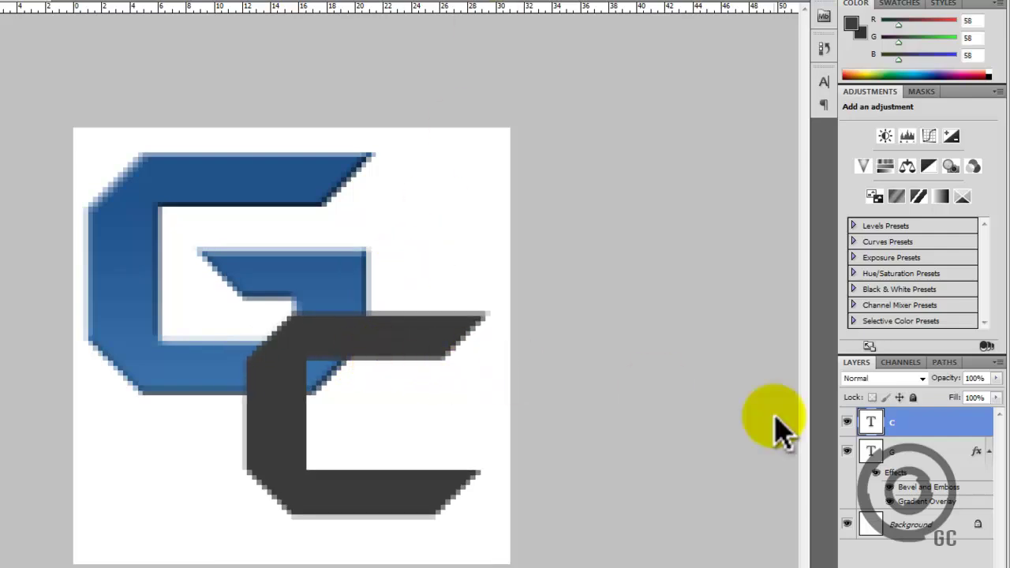
- Give the c layer a Bevel and Emboss with depth 1 and size 0
right_click(939, 423)
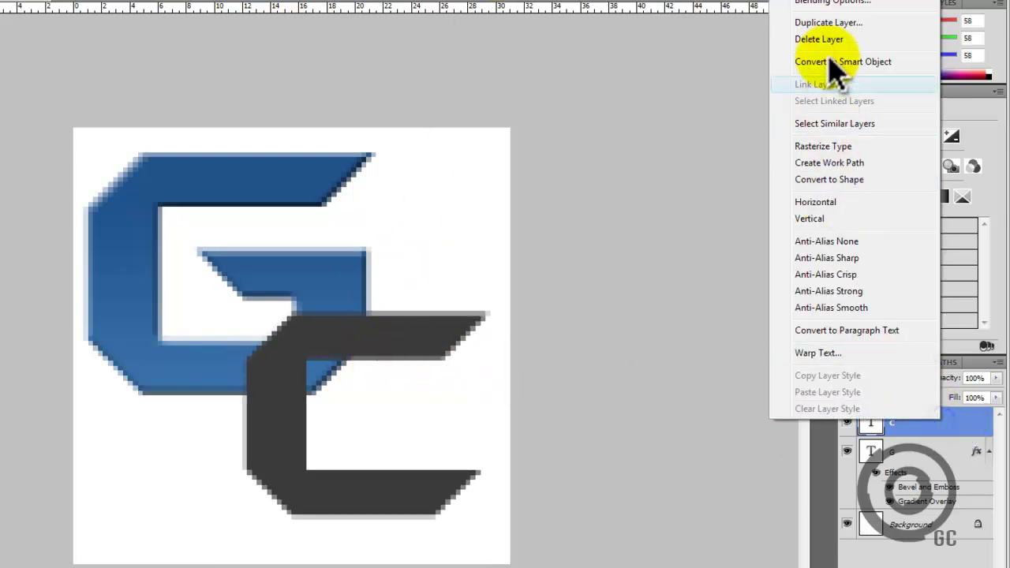
click(829, 4)
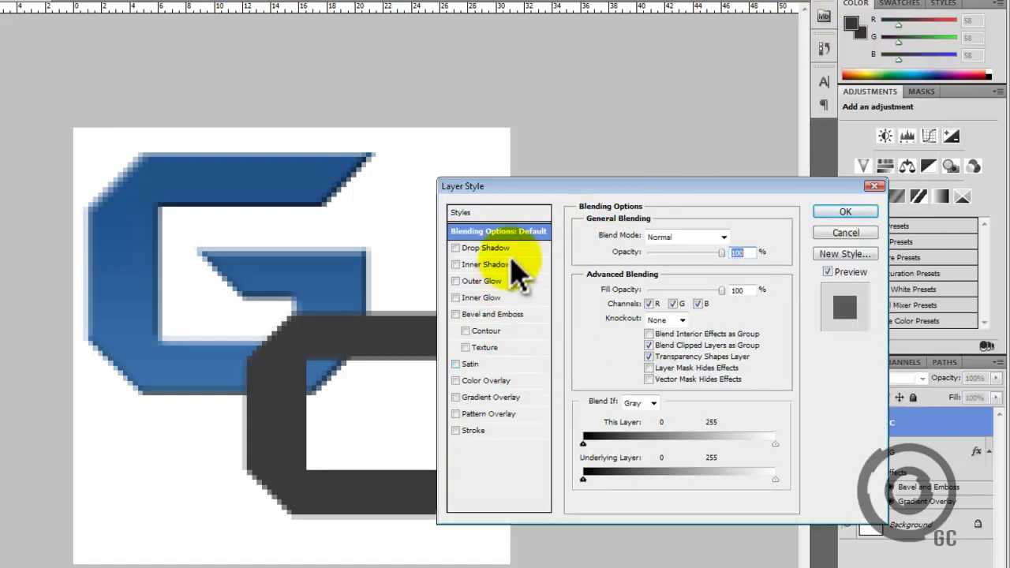
click(492, 314)
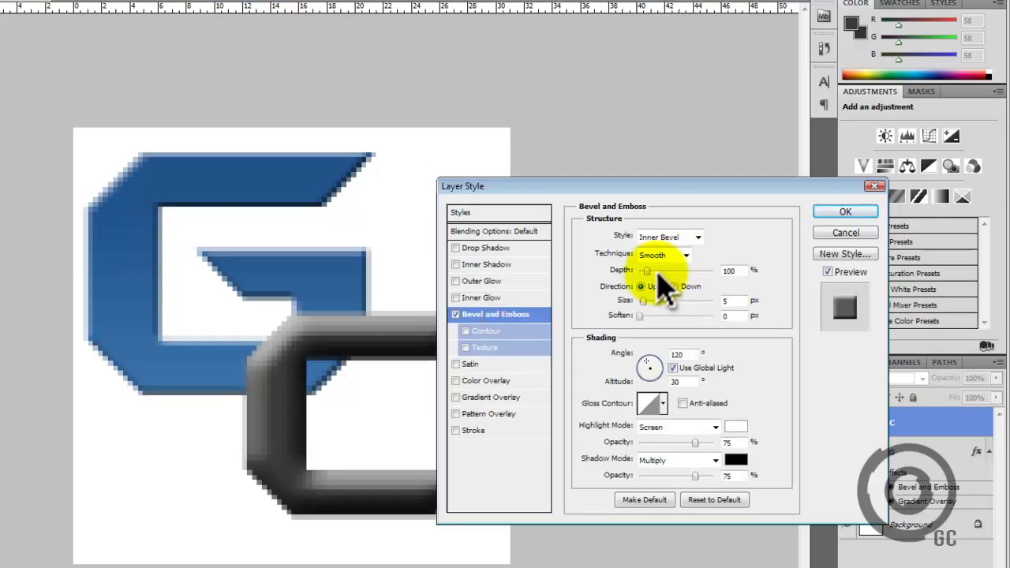
drag(648, 271, 640, 271)
drag(801, 236, 793, 236)
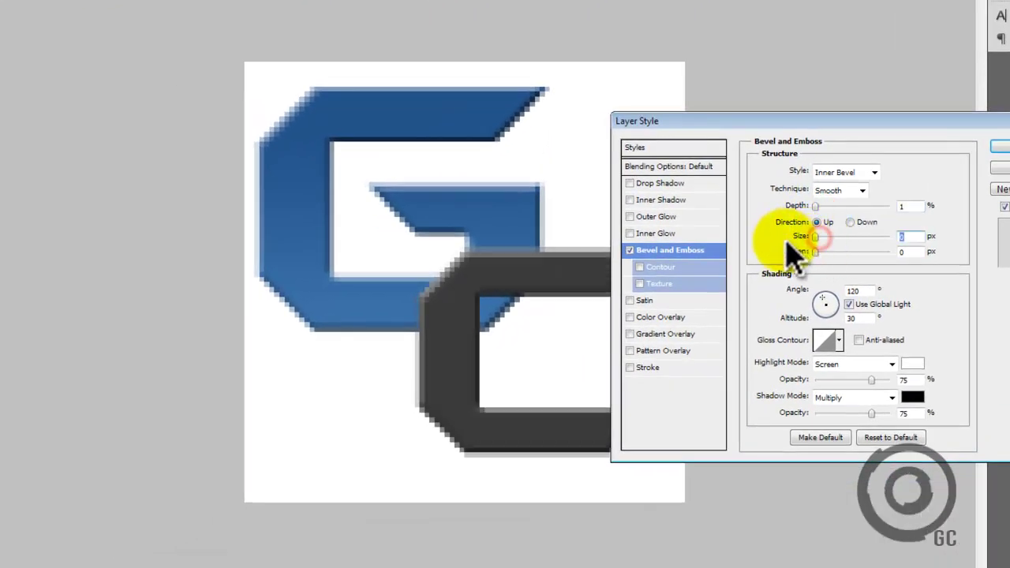
- Add a dark-to-bright red Gradient Overlay to the C and apply both styles
click(669, 334)
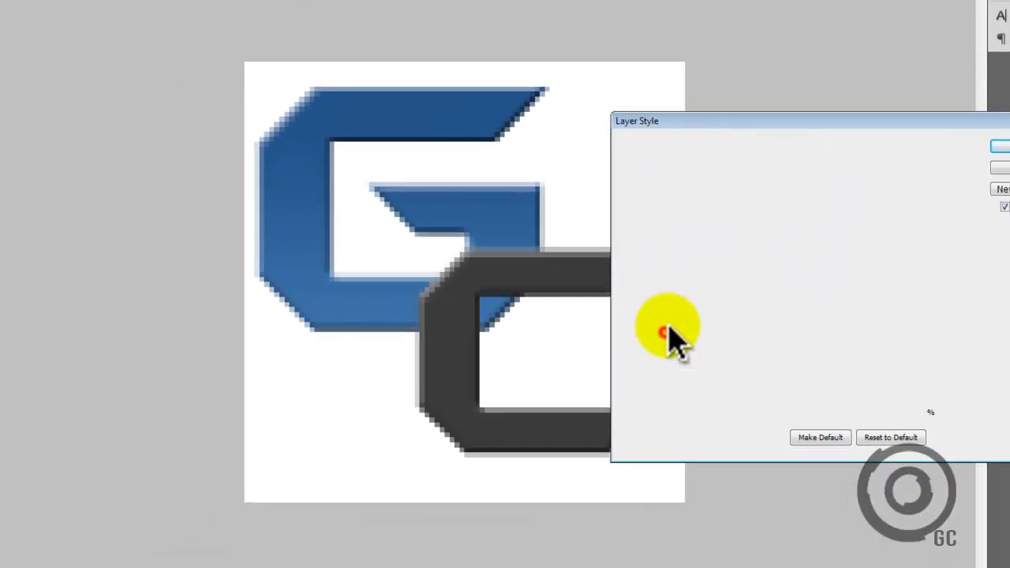
click(844, 204)
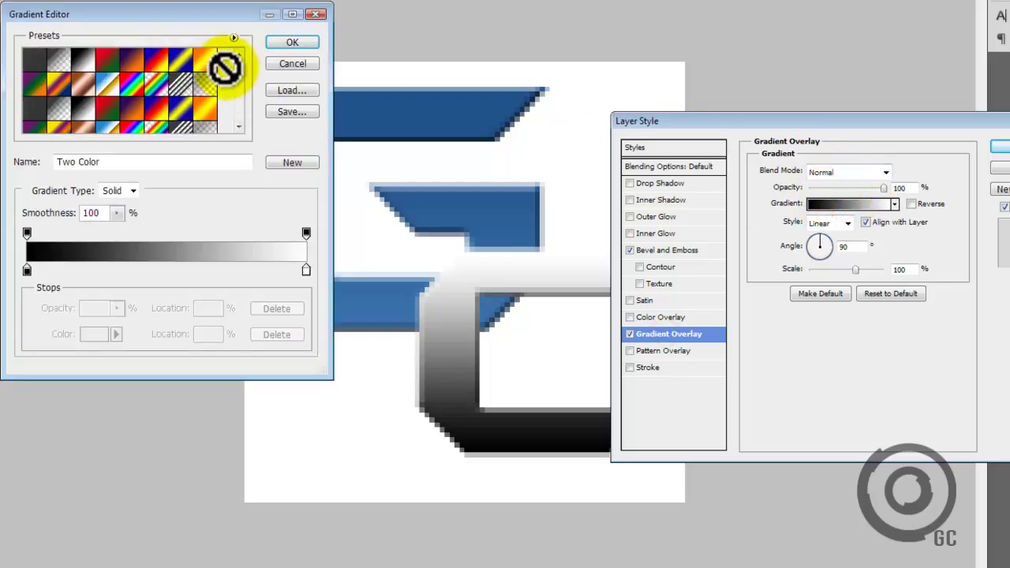
drag(239, 76, 240, 89)
click(157, 92)
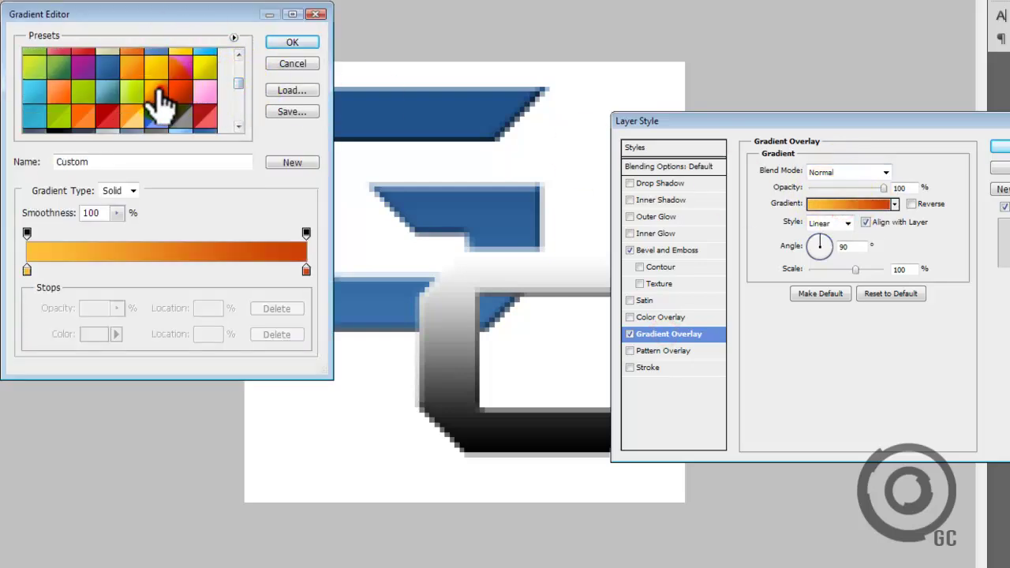
drag(239, 85, 240, 116)
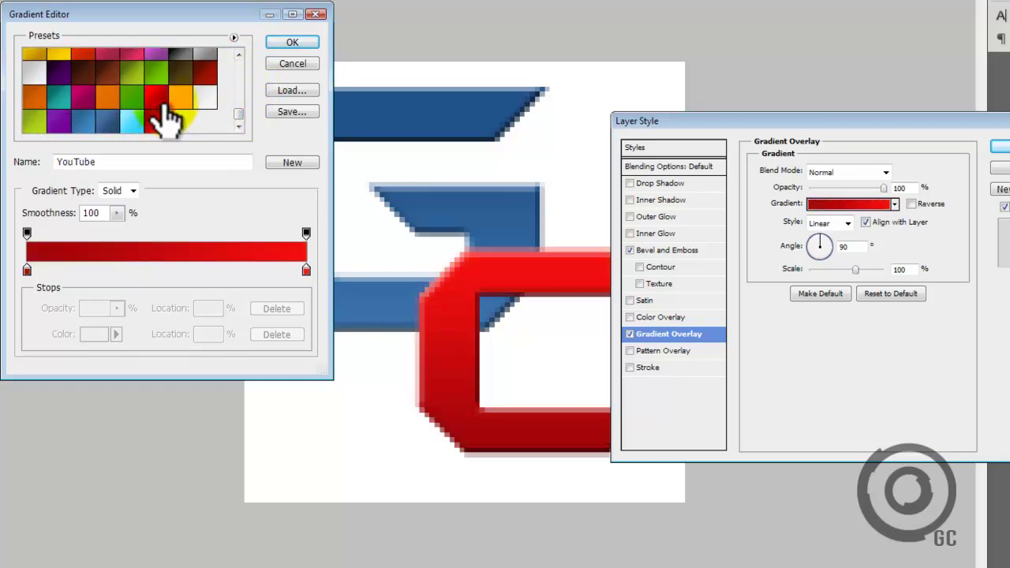
click(292, 42)
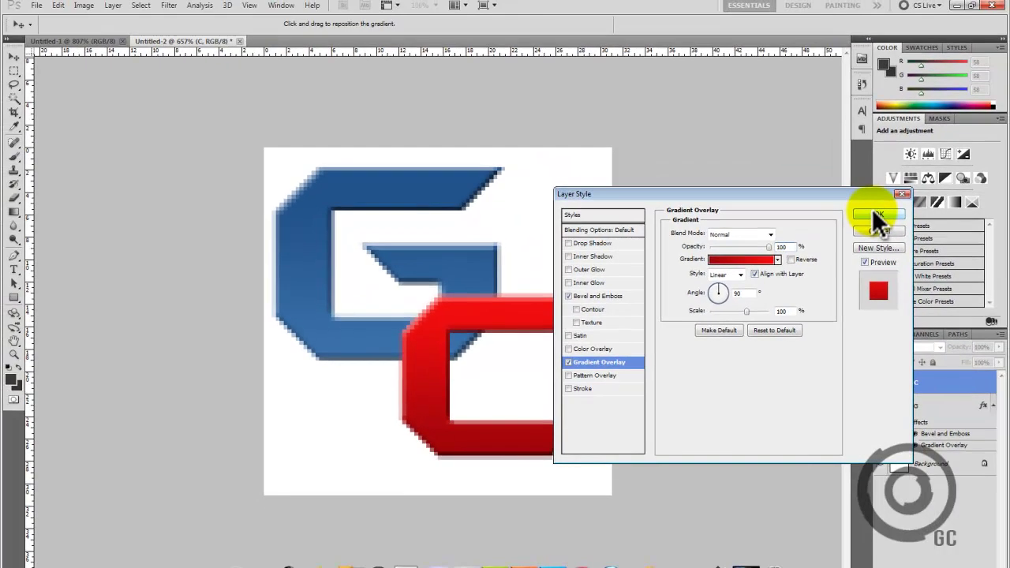
click(931, 190)
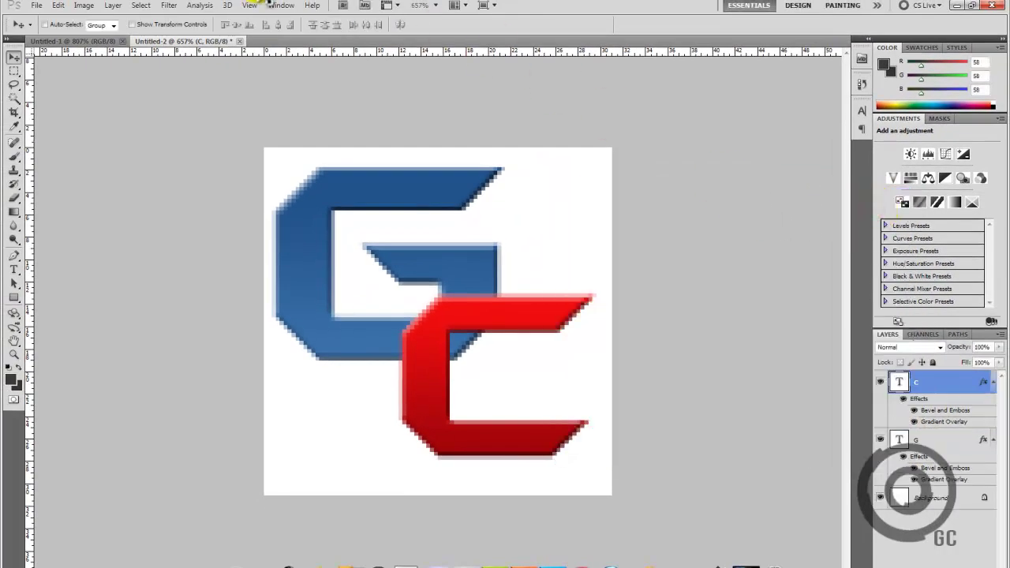
- Convert the locked Background layer into an editable Layer 0
double_click(984, 499)
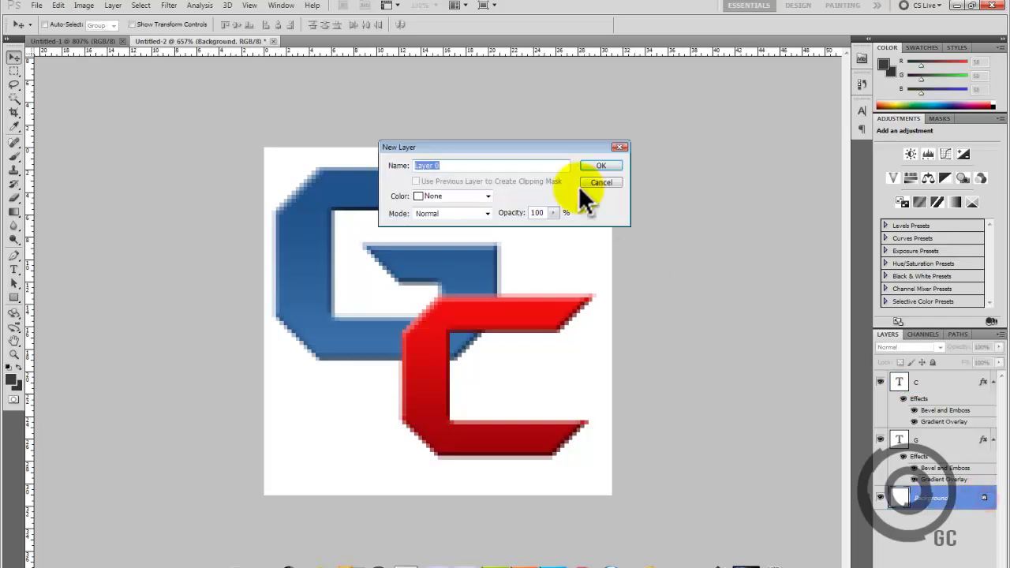
click(600, 164)
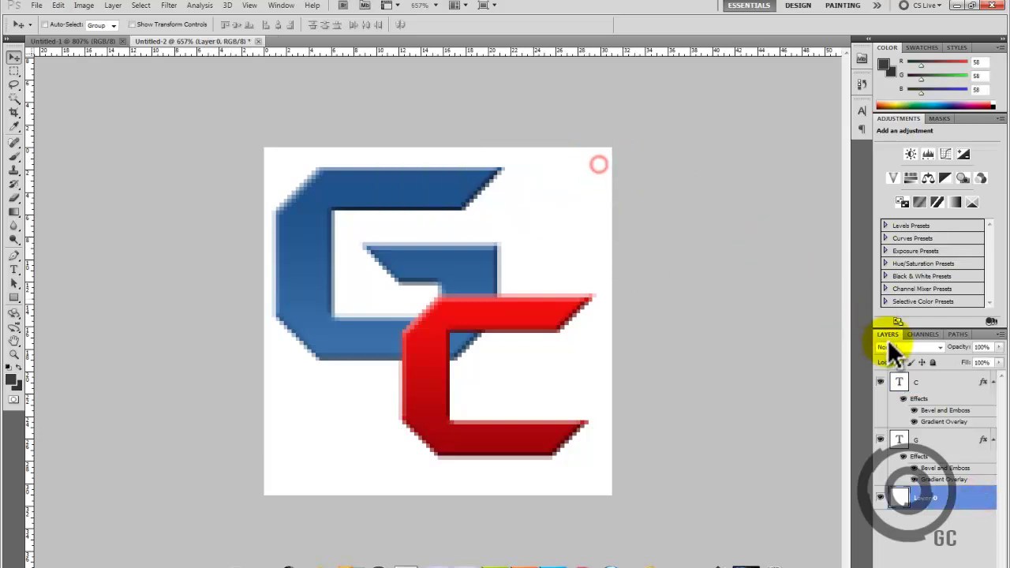
- Give Layer 0 a yellow radial Gradient Overlay with adjusted scale
right_click(935, 505)
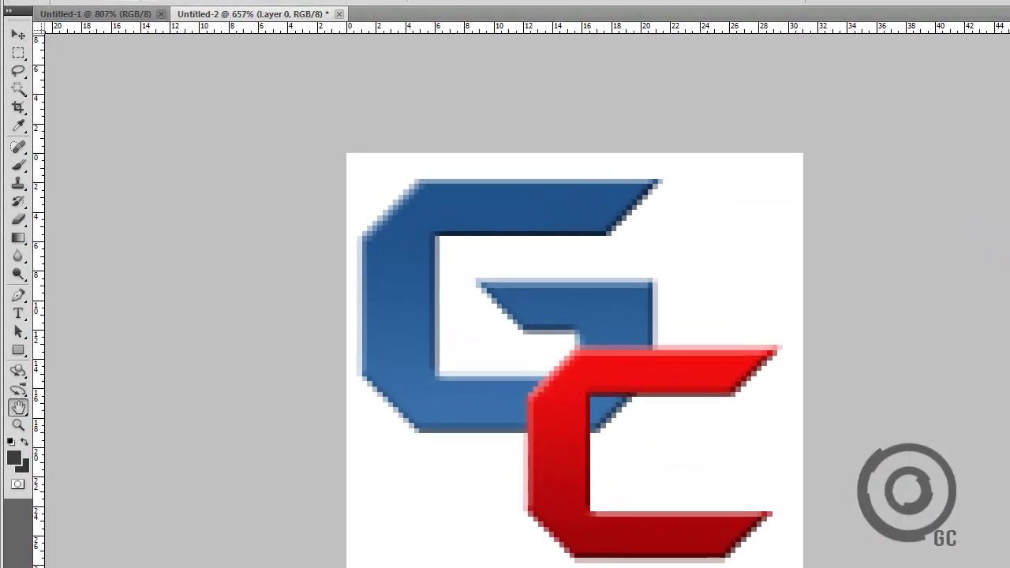
drag(976, 211, 641, 126)
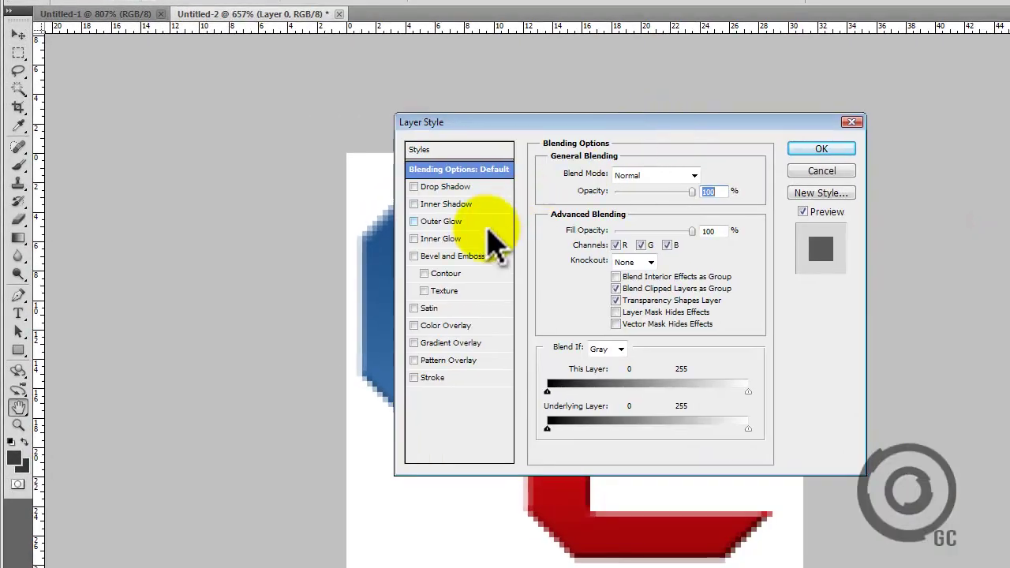
click(457, 342)
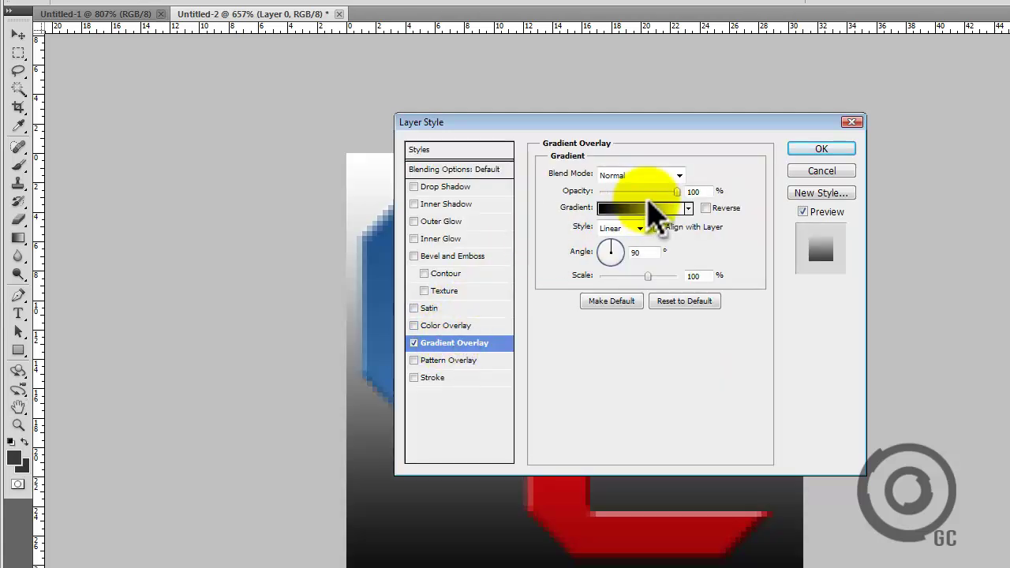
click(638, 227)
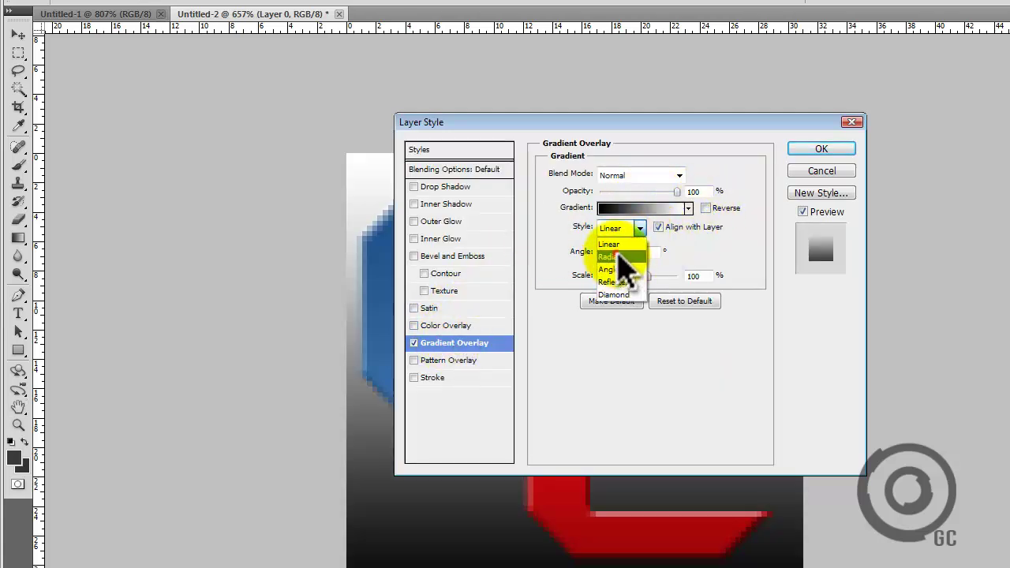
click(619, 257)
drag(670, 123, 996, 190)
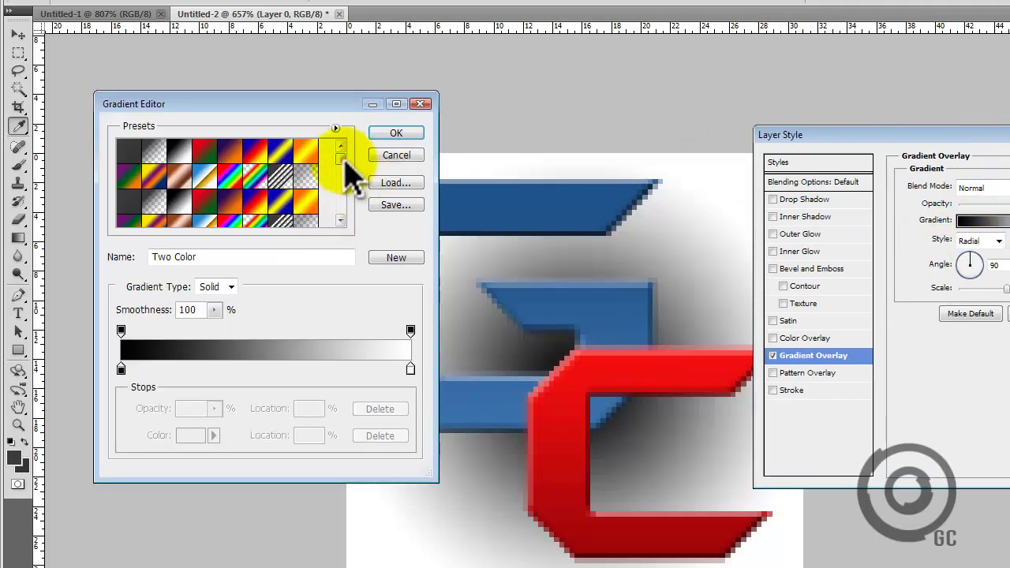
drag(340, 159, 343, 207)
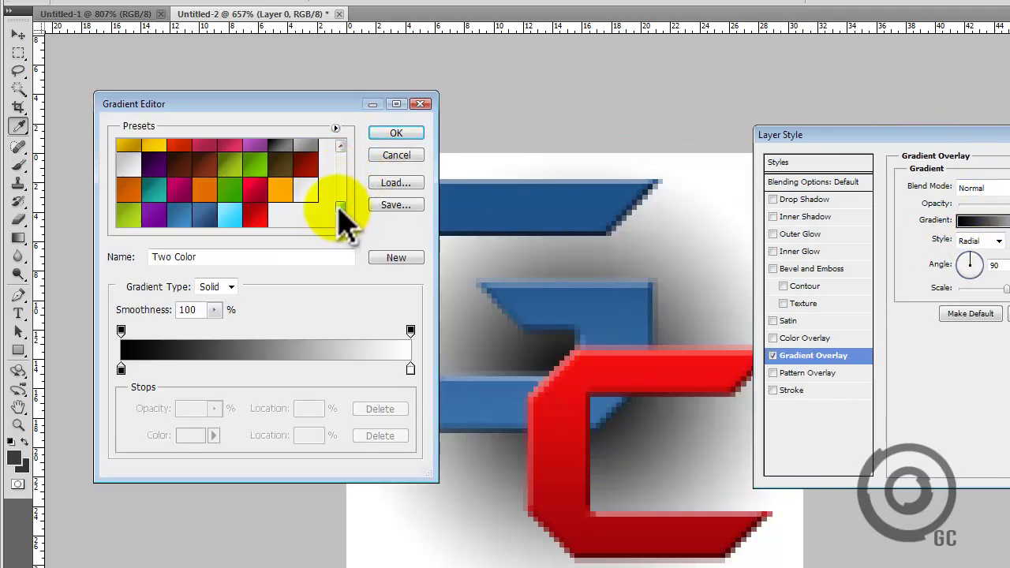
click(156, 148)
click(396, 133)
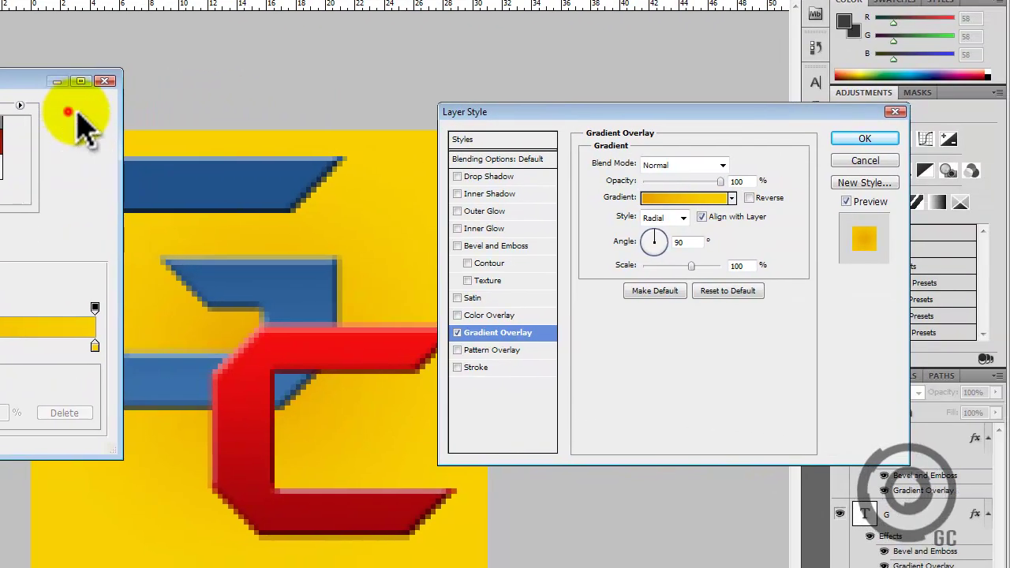
mouse_move(694, 266)
mouse_down()
mouse_move(702, 280)
mouse_move(735, 286)
mouse_move(679, 277)
mouse_move(711, 281)
mouse_up()
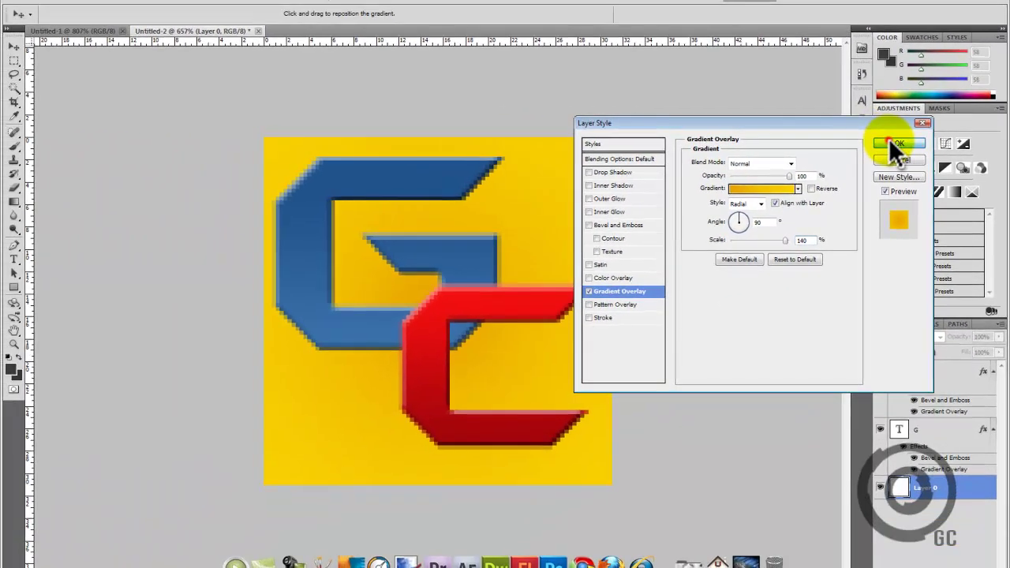
click(882, 140)
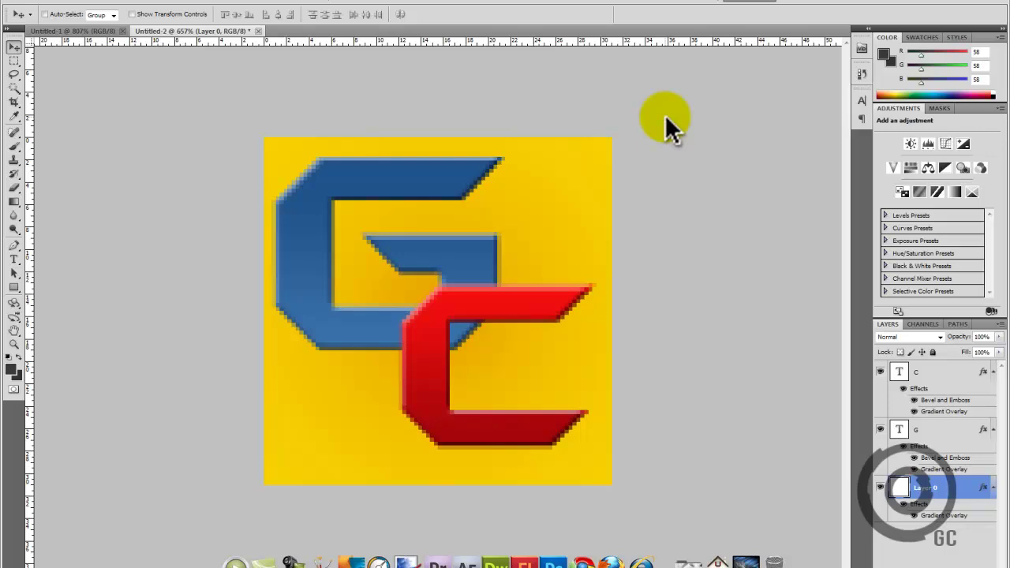
- Free-transform the red C layer, enlarging it and moving it down-right to the canvas's right edge
key(ctrl+t)
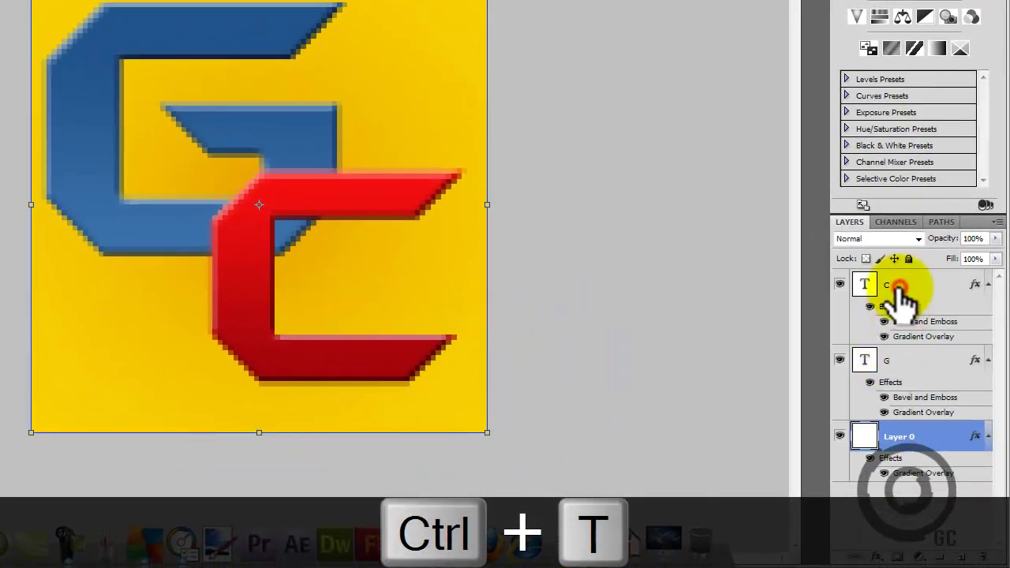
key(Return)
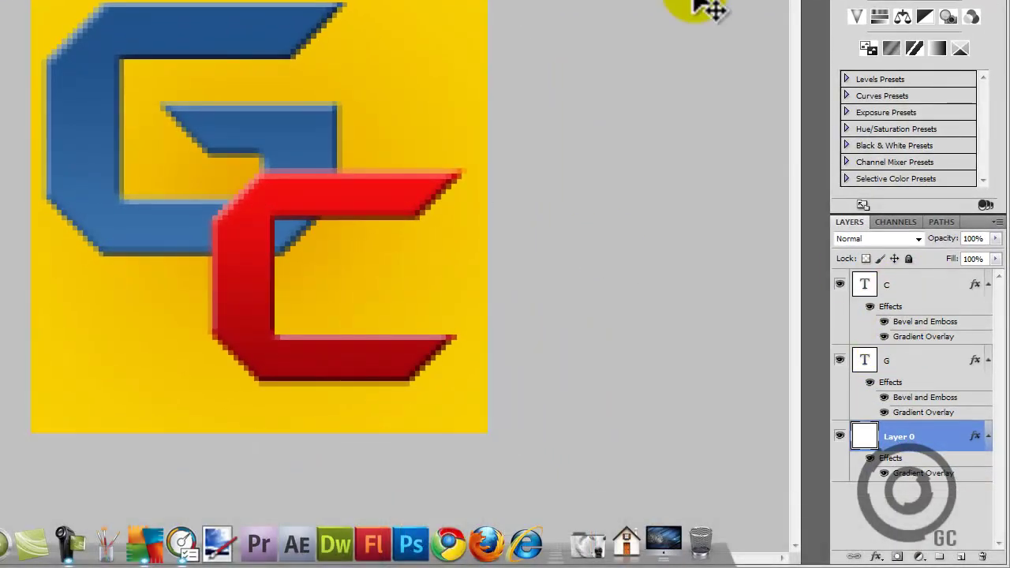
click(872, 284)
key(ctrl+t)
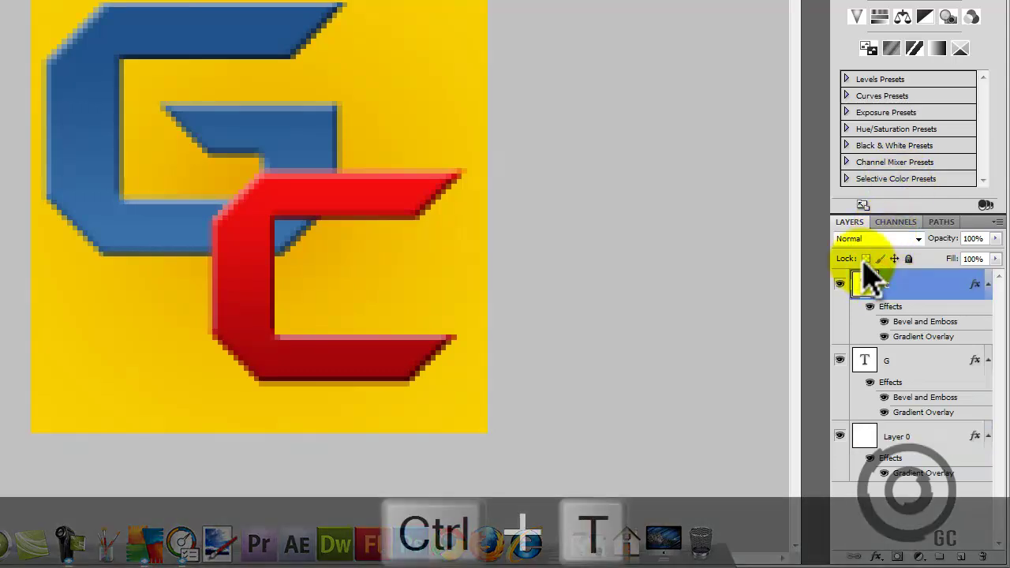
drag(406, 198, 380, 170)
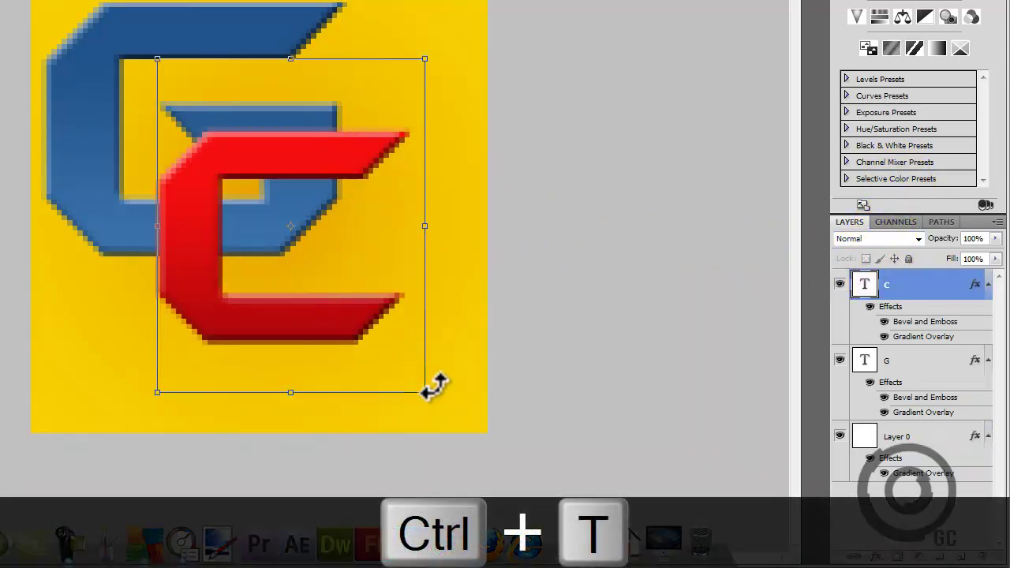
mouse_move(424, 392)
mouse_down()
mouse_move(480, 444)
mouse_move(460, 399)
mouse_up()
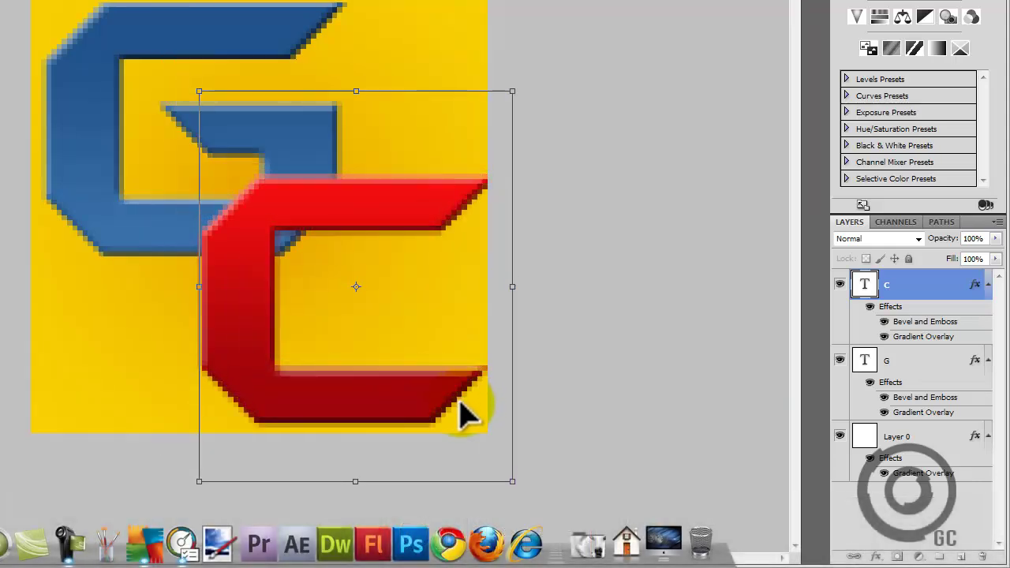